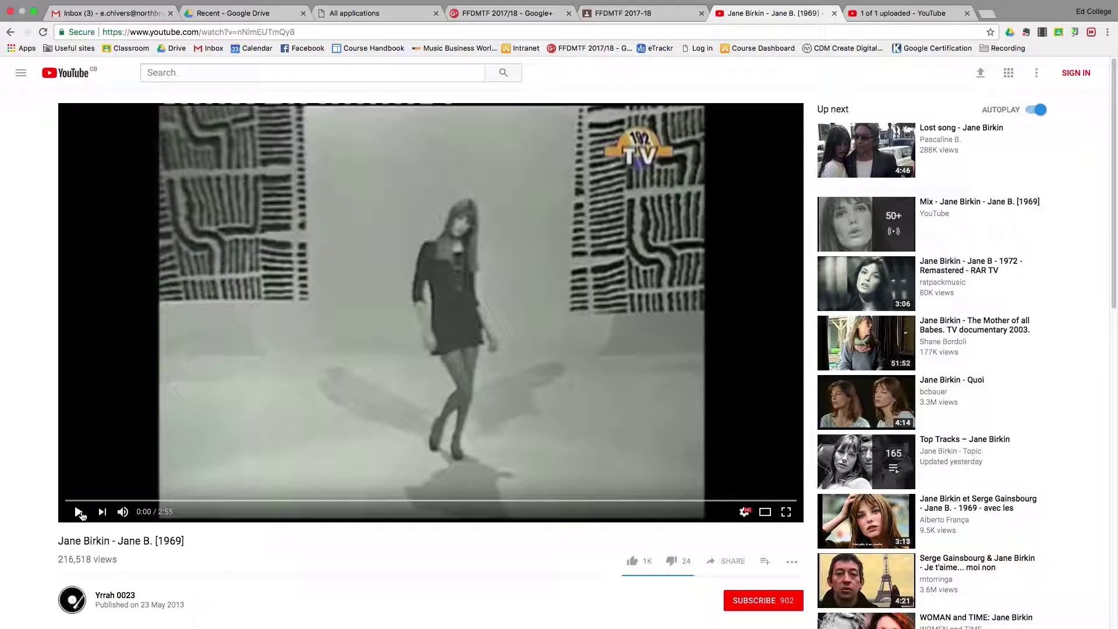
- Play the Jane B. [1969] video to 0:17, then leave it paused back at 0:02
click(79, 511)
key(XF86AudioRaiseVolume)
key(XF86AudioRaiseVolume)
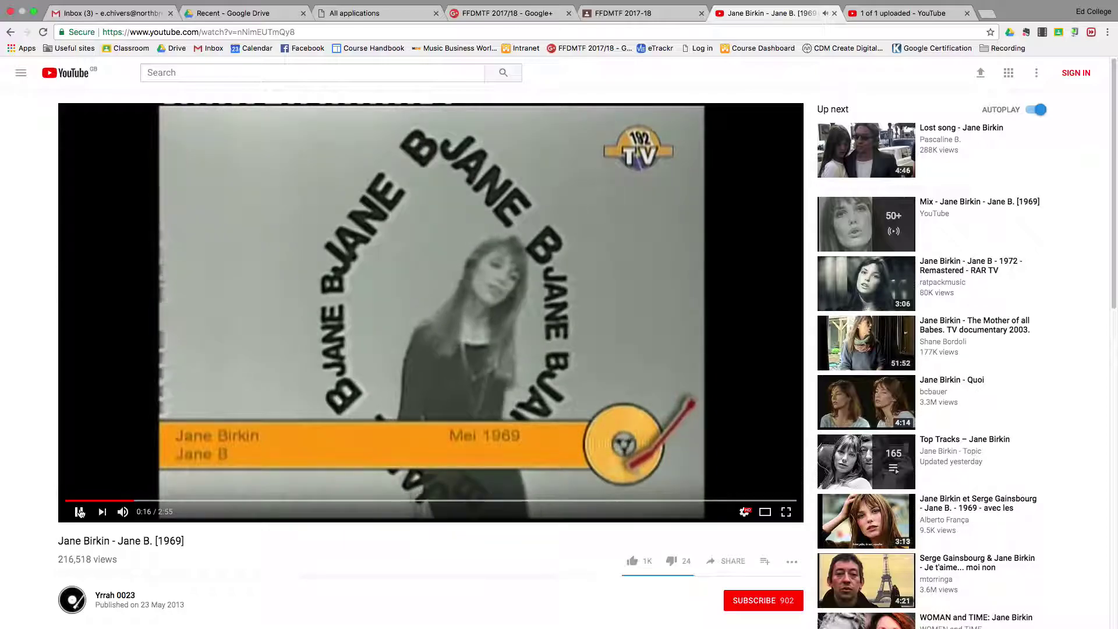
click(80, 511)
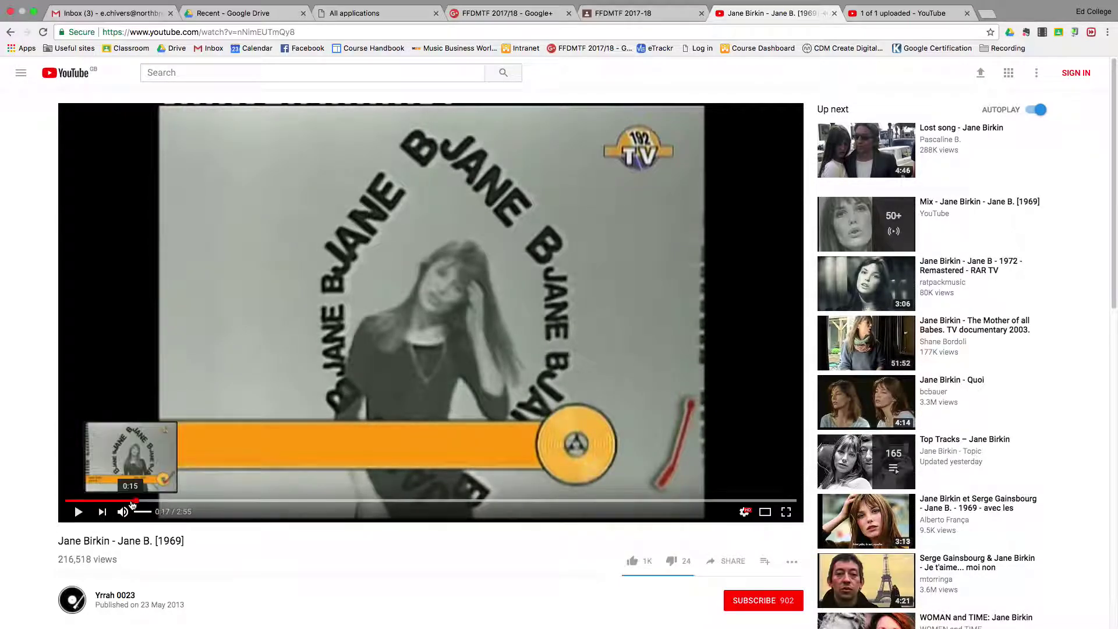
click(73, 501)
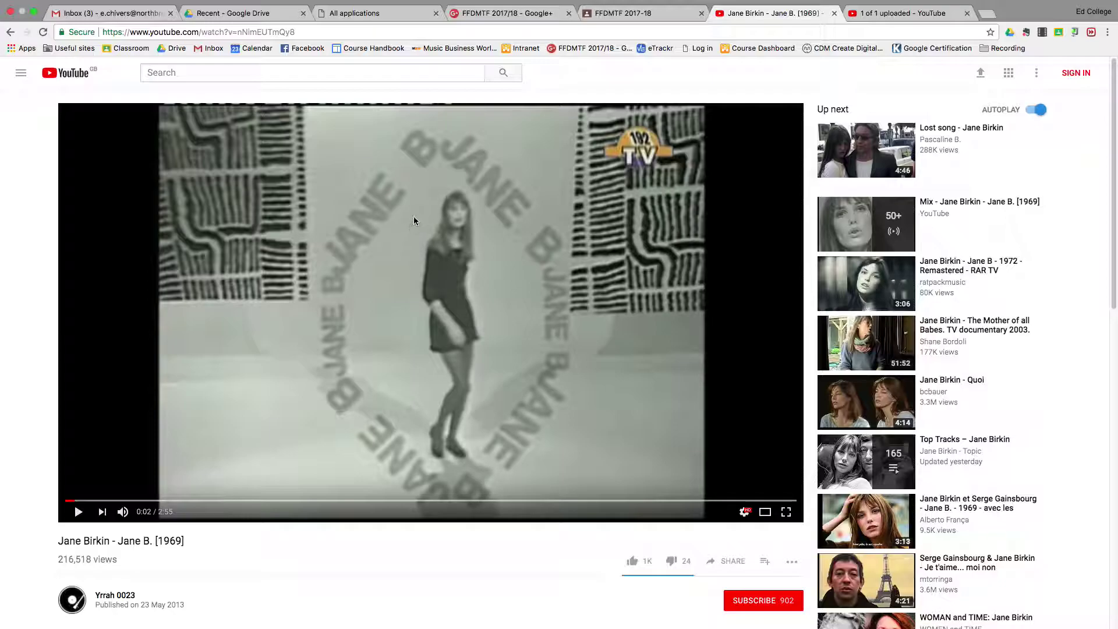
key(super+Tab)
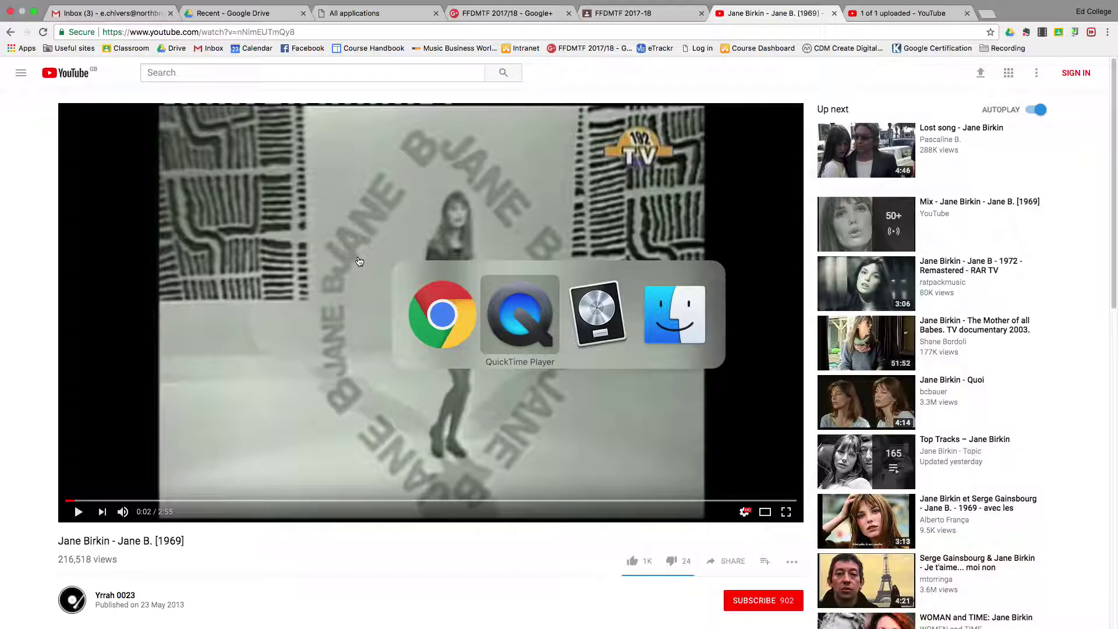
- Open the downloads folder on the Logic drive in Finder, shown as a list
key(super+Tab)
key(super+Tab)
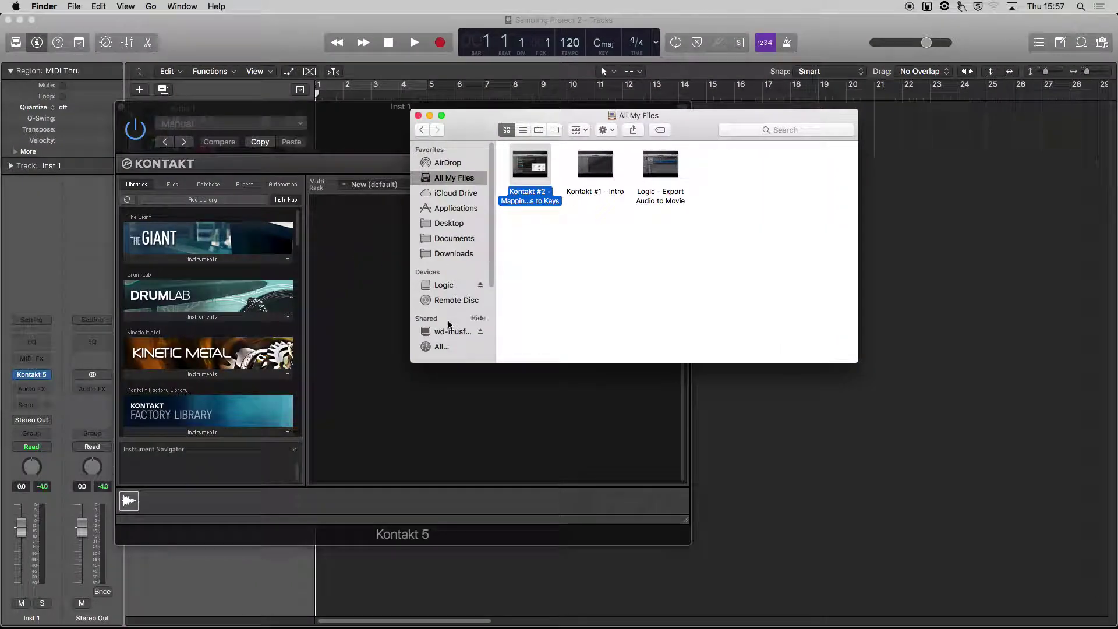
click(460, 284)
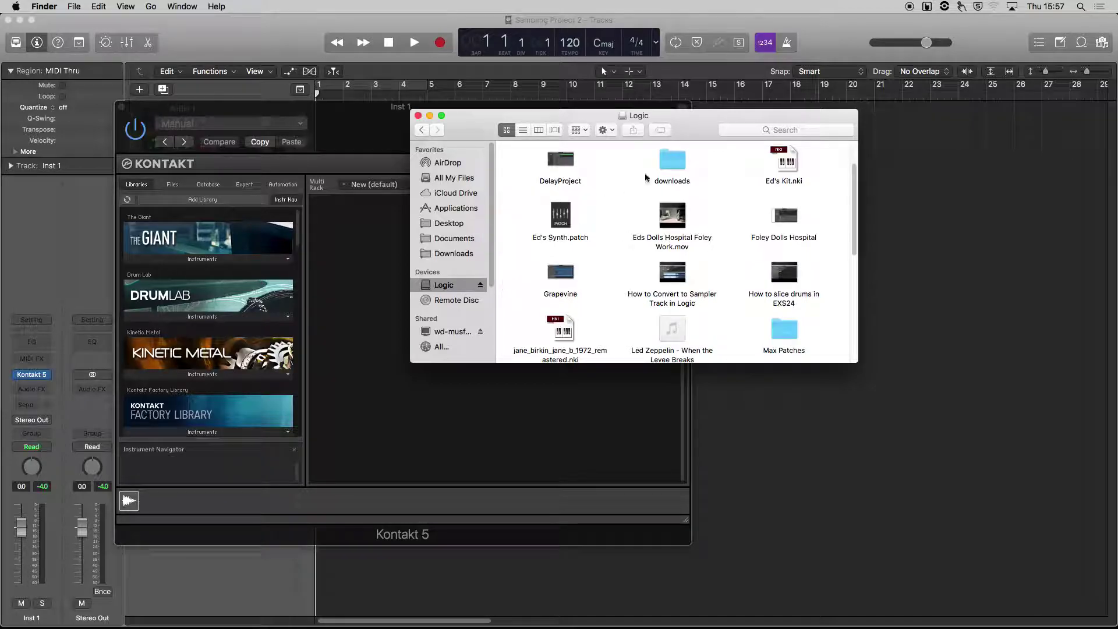
double_click(671, 163)
click(523, 129)
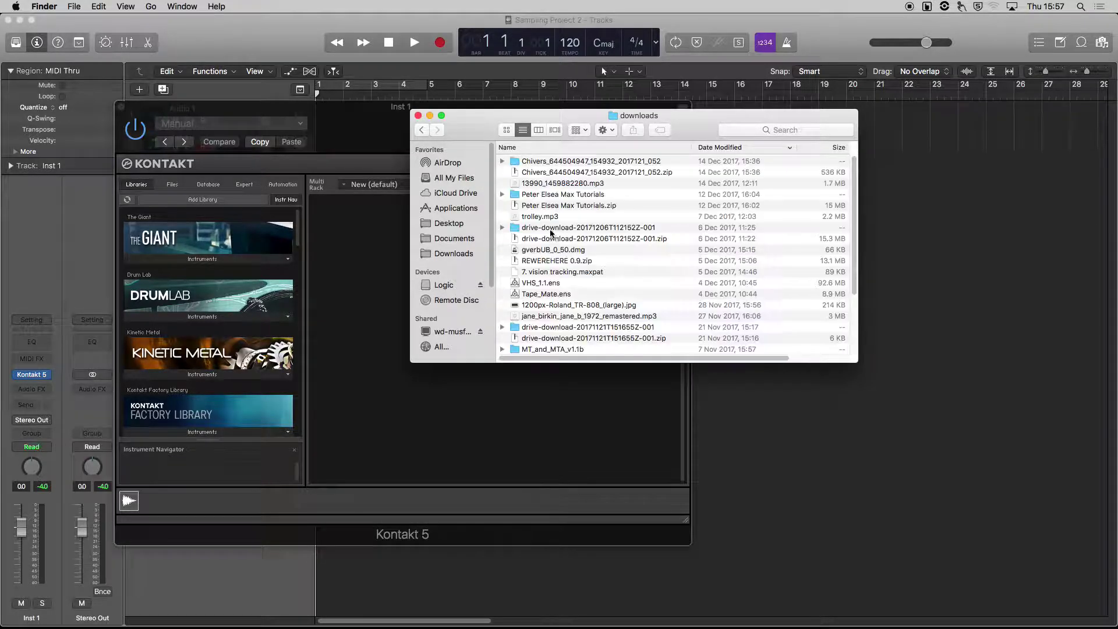
- Quick Look preview jane_birkin_jane_b_1972_remastered.mp3 at a comfortable volume, then close the preview
click(545, 317)
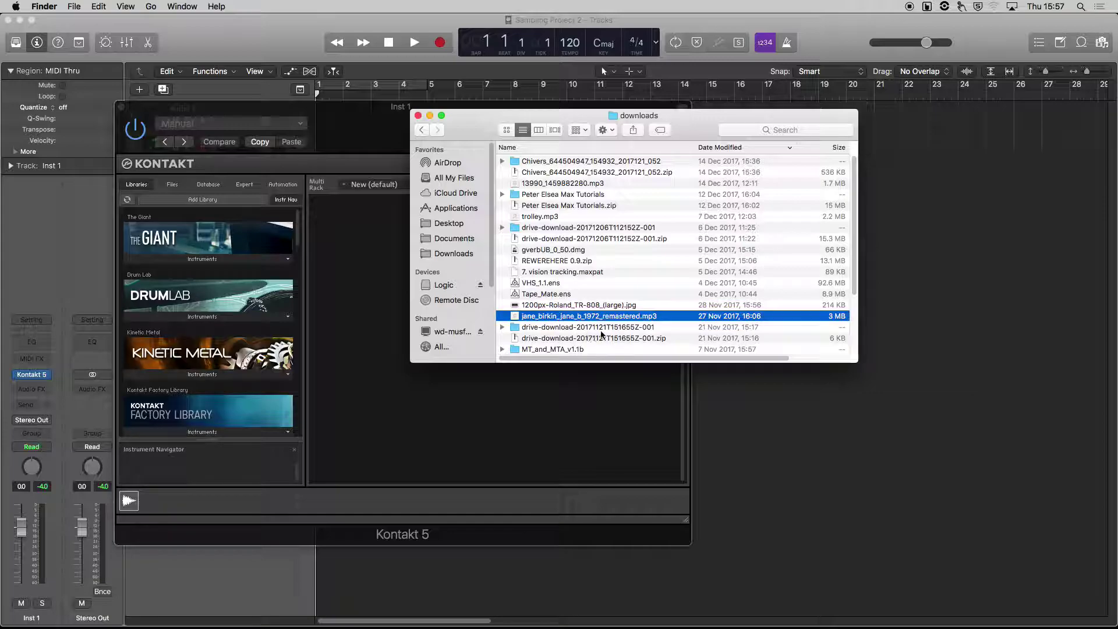
key(space)
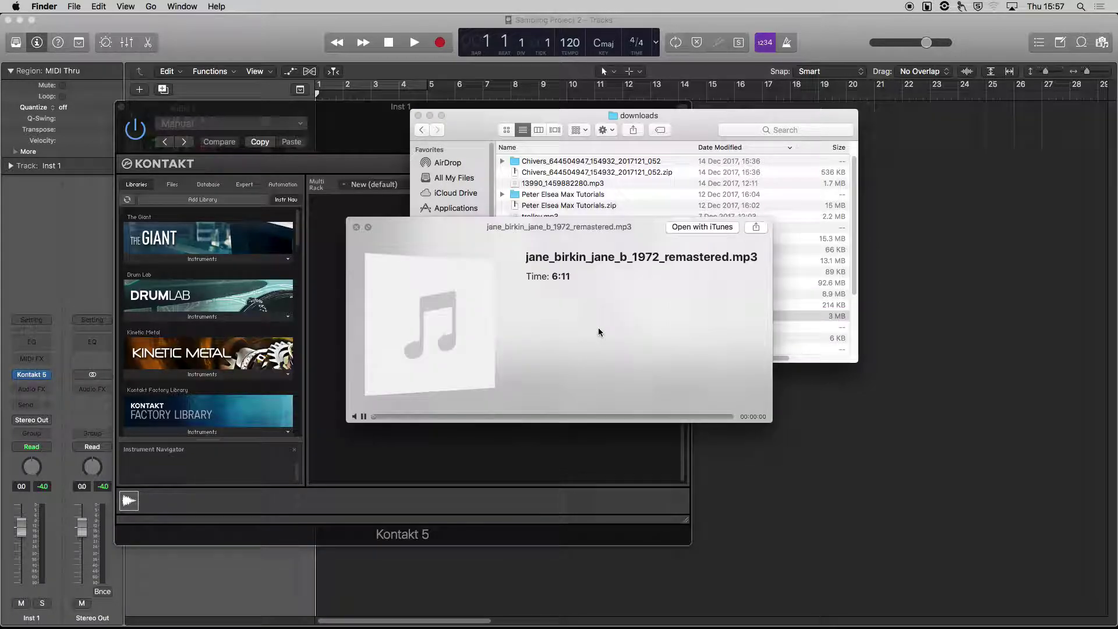
key(space)
key(XF86AudioLowerVolume)
key(XF86AudioLowerVolume)
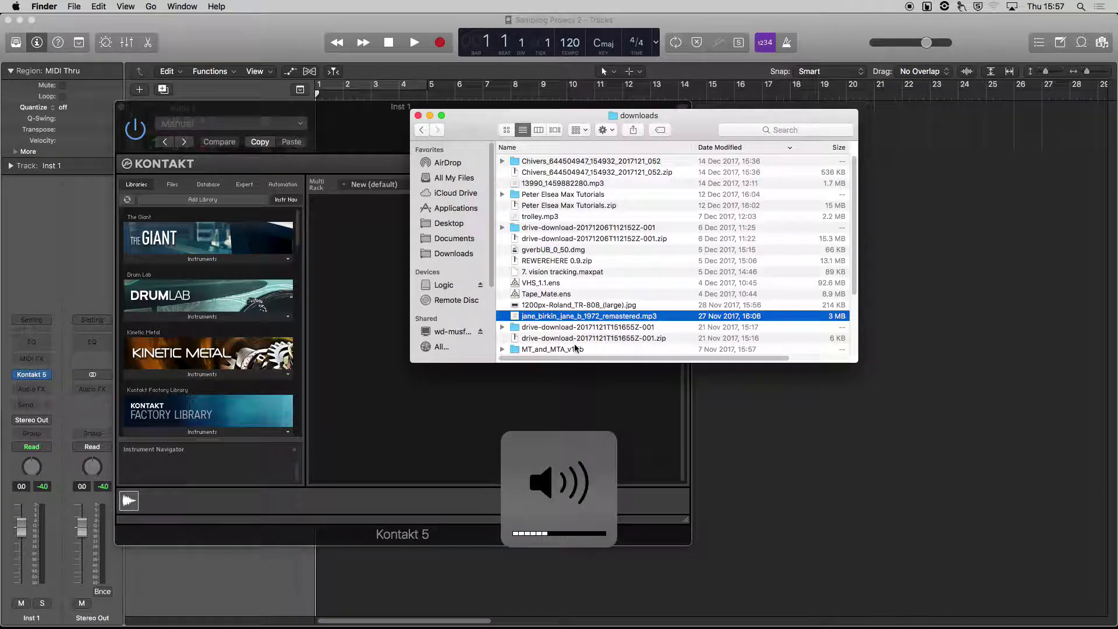
key(space)
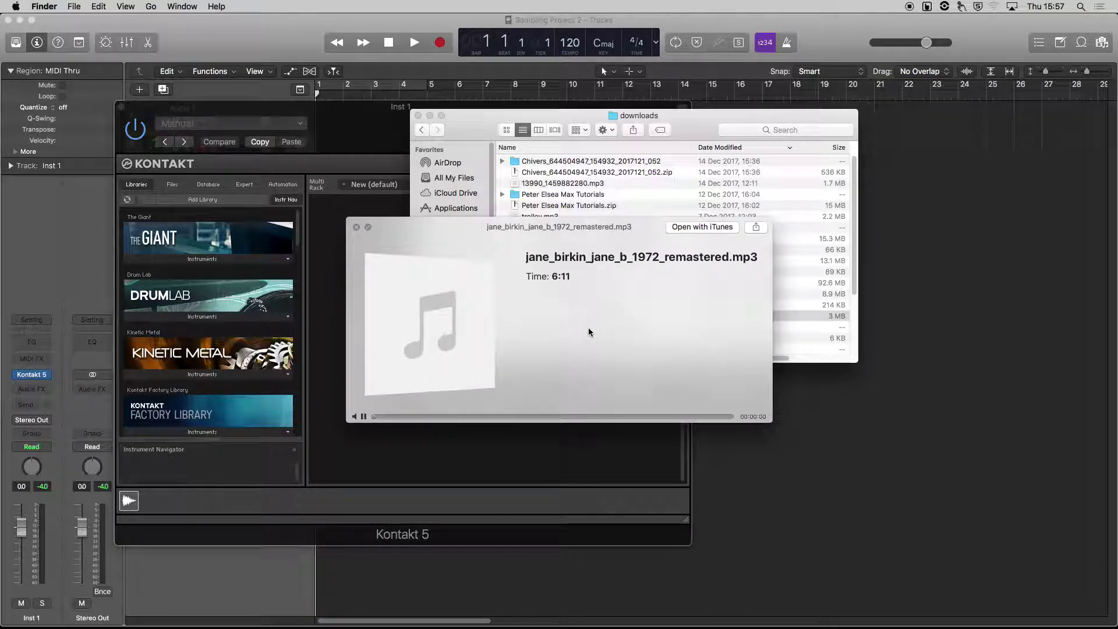
key(XF86AudioRaiseVolume)
key(space)
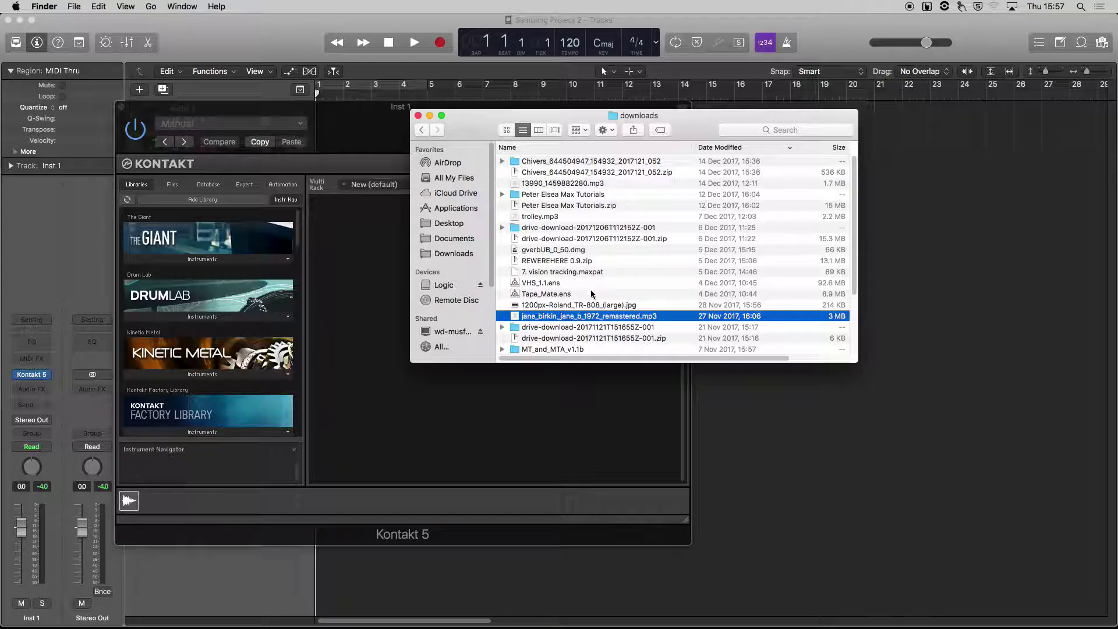
- Drag jane_birkin_jane_b_1972_remastered.mp3 from Finder into Logic's tracks area as an audio region
drag(501, 116, 643, 91)
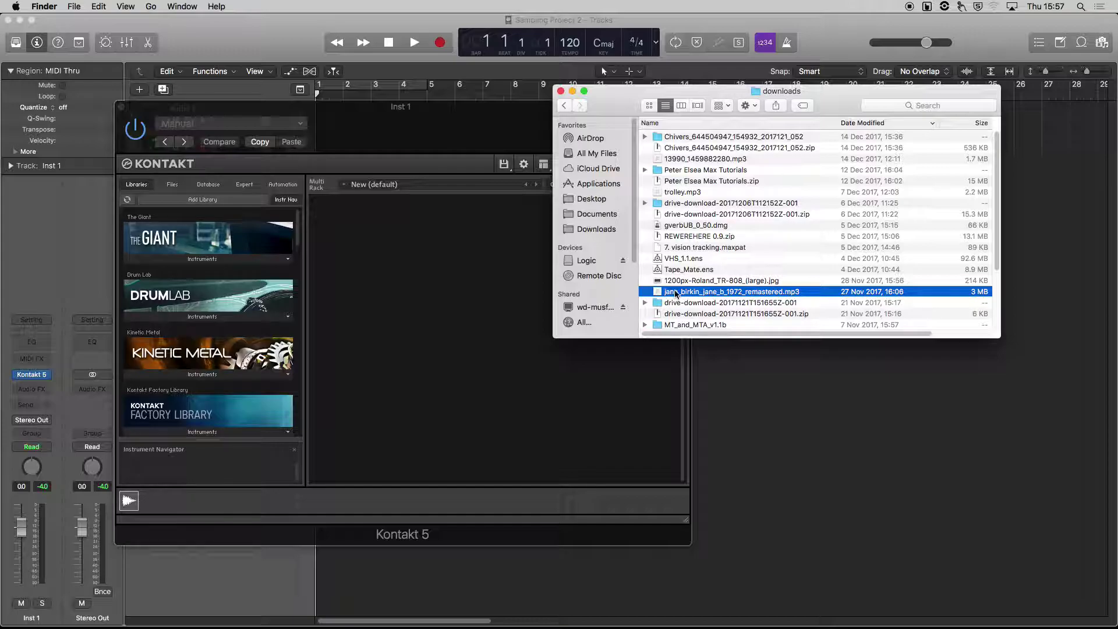
drag(671, 294, 362, 251)
drag(676, 293, 383, 279)
drag(620, 104, 813, 192)
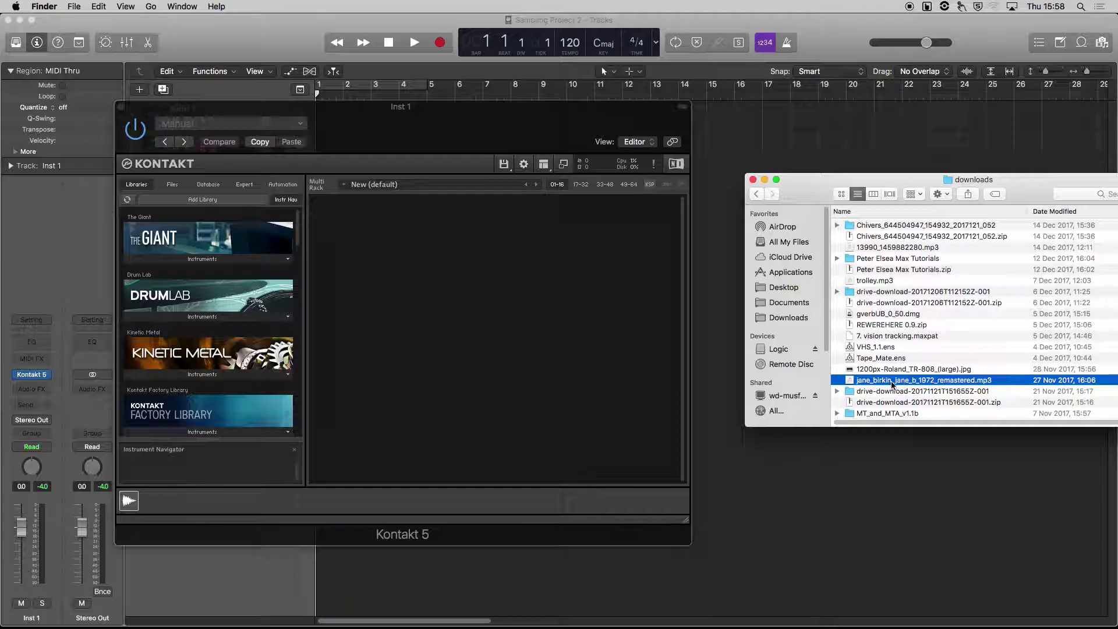
drag(886, 385, 668, 183)
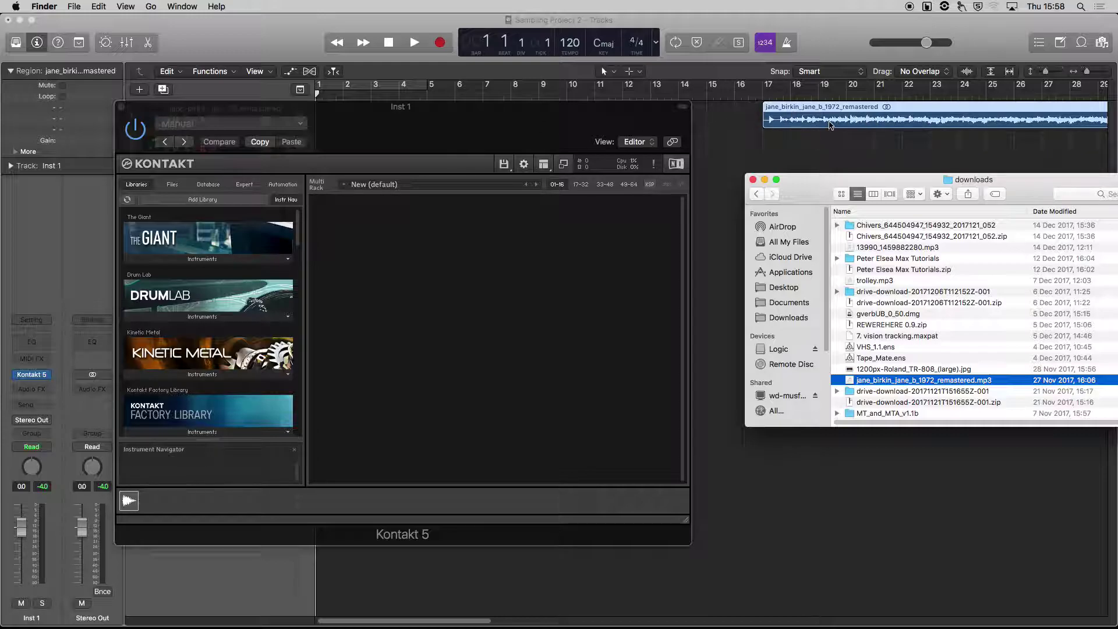
drag(831, 121, 501, 270)
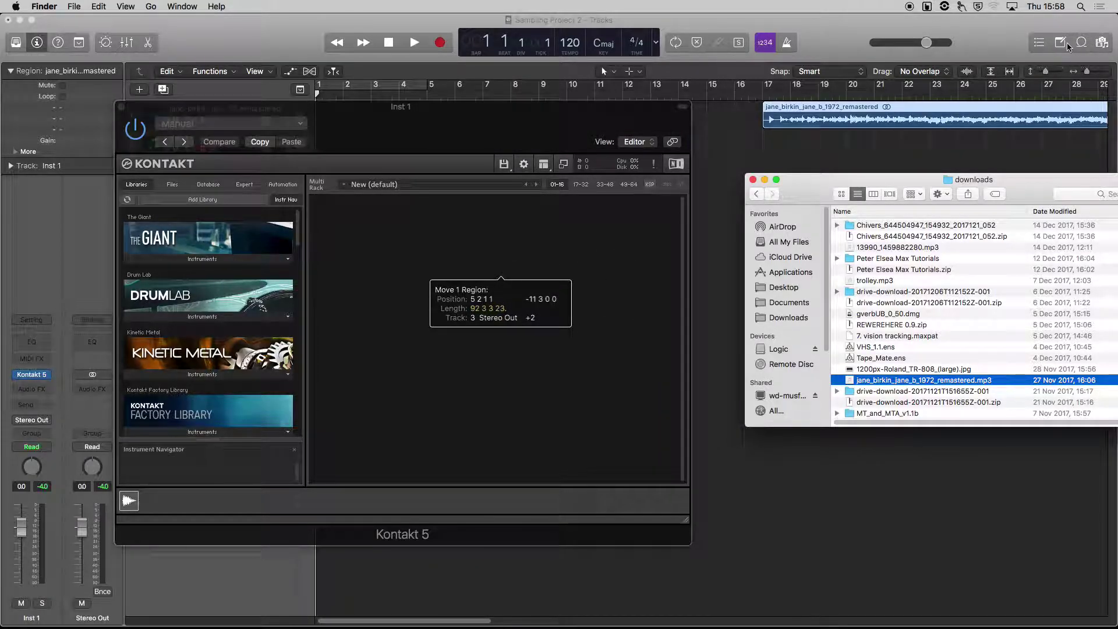
- Drag the jane_birkin_jane_b_1972_remastered file from the Project browser into Kontakt's rack, keeping its name
click(1102, 43)
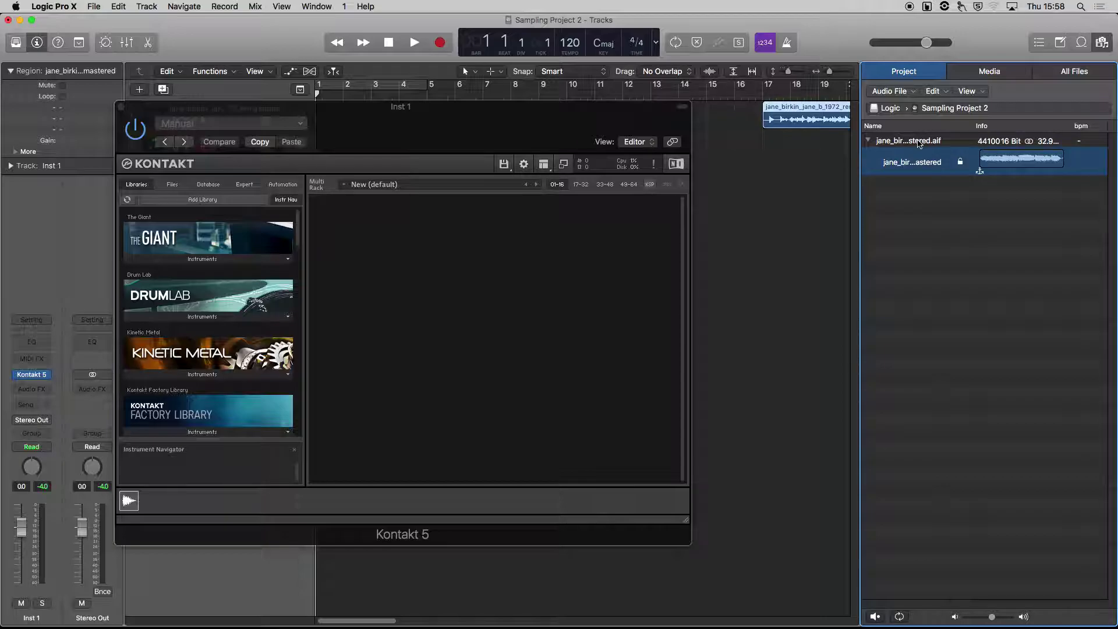
drag(919, 144, 379, 260)
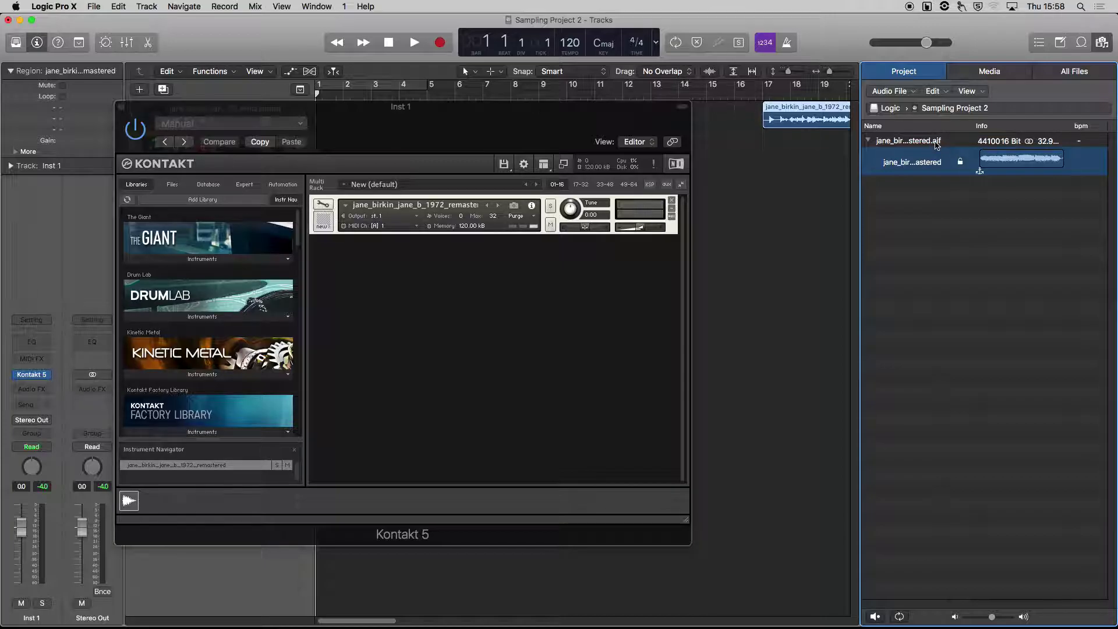
double_click(937, 145)
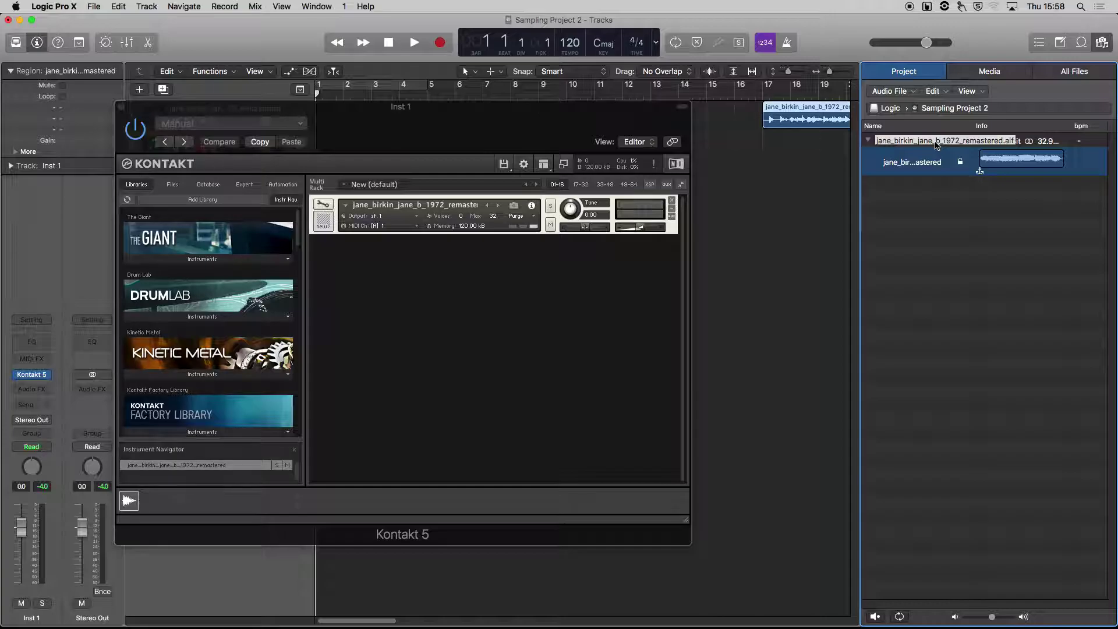
key(Return)
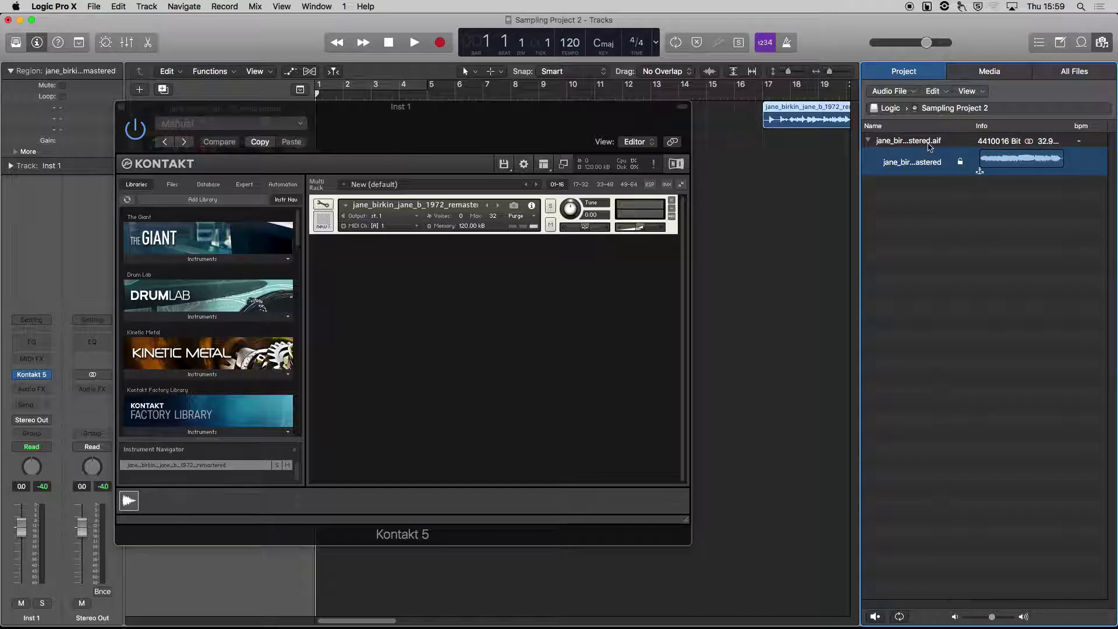
double_click(929, 141)
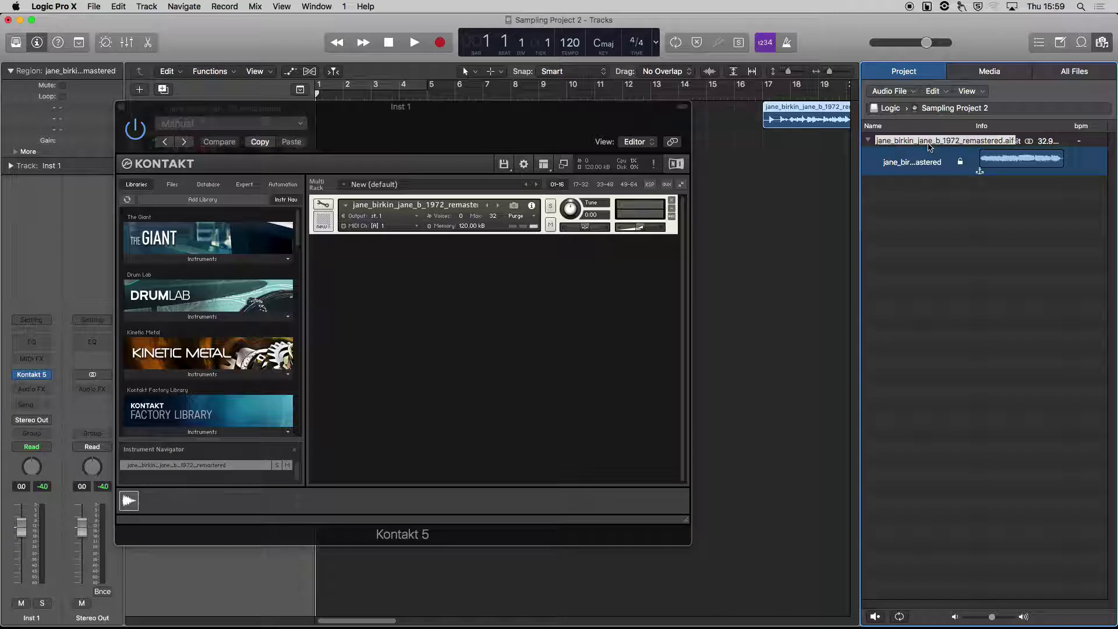
key(Return)
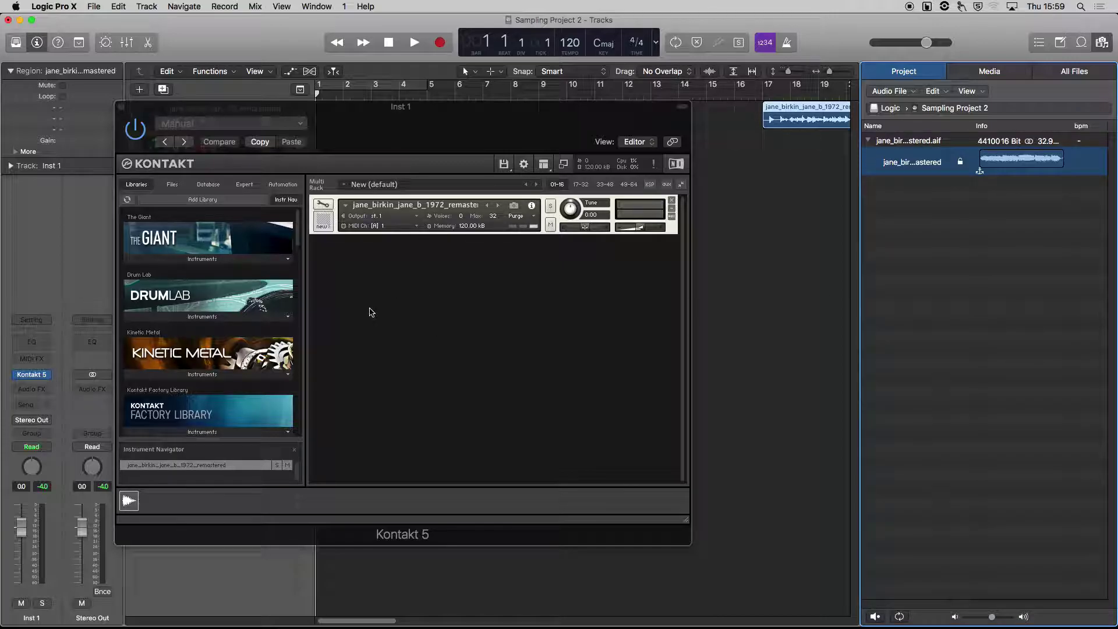
- Open the new instrument's Mapping Editor, showing one zone from C-1 to B7 rooted at C3
drag(381, 138, 381, 107)
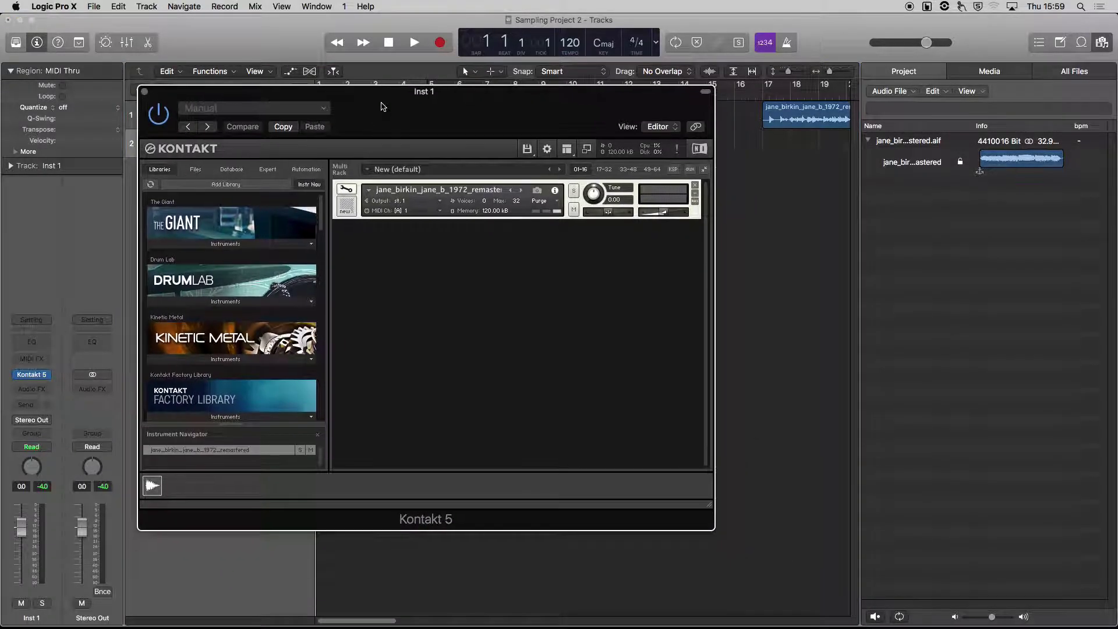
click(346, 190)
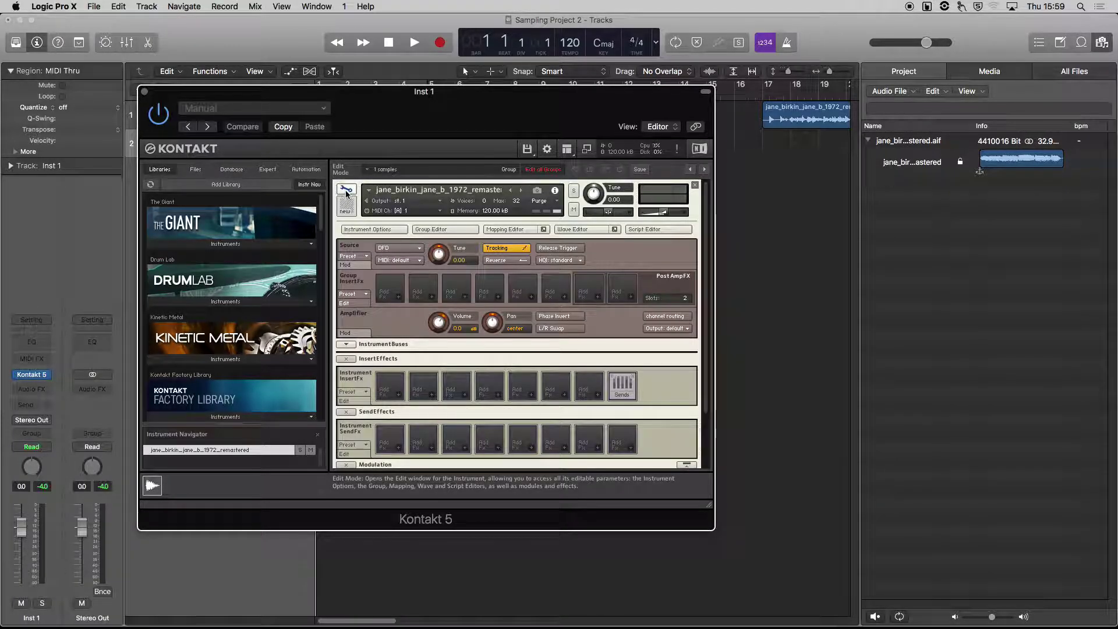
click(506, 231)
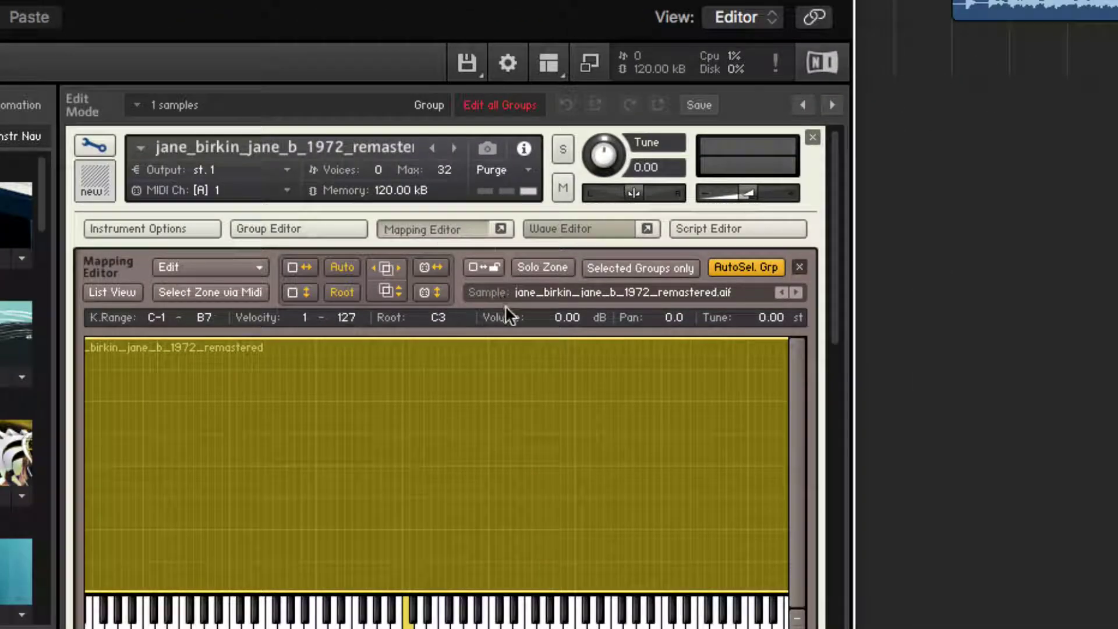
- In the Wave Editor, pull the sample end back to 167372 (about 3.8 s) and zoom in
click(432, 228)
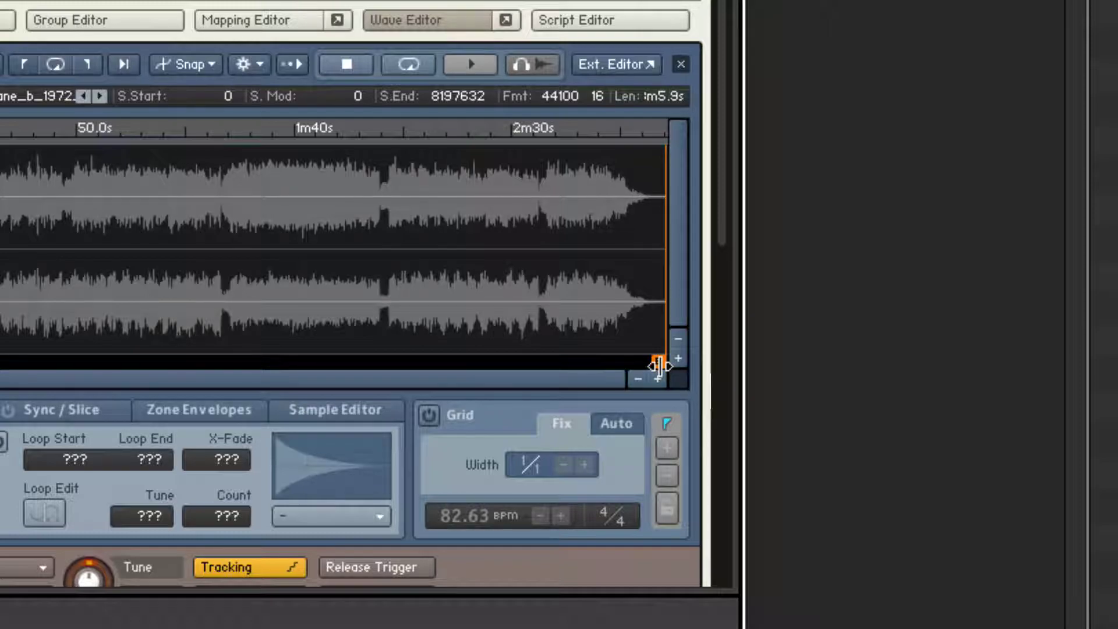
drag(658, 366, 34, 341)
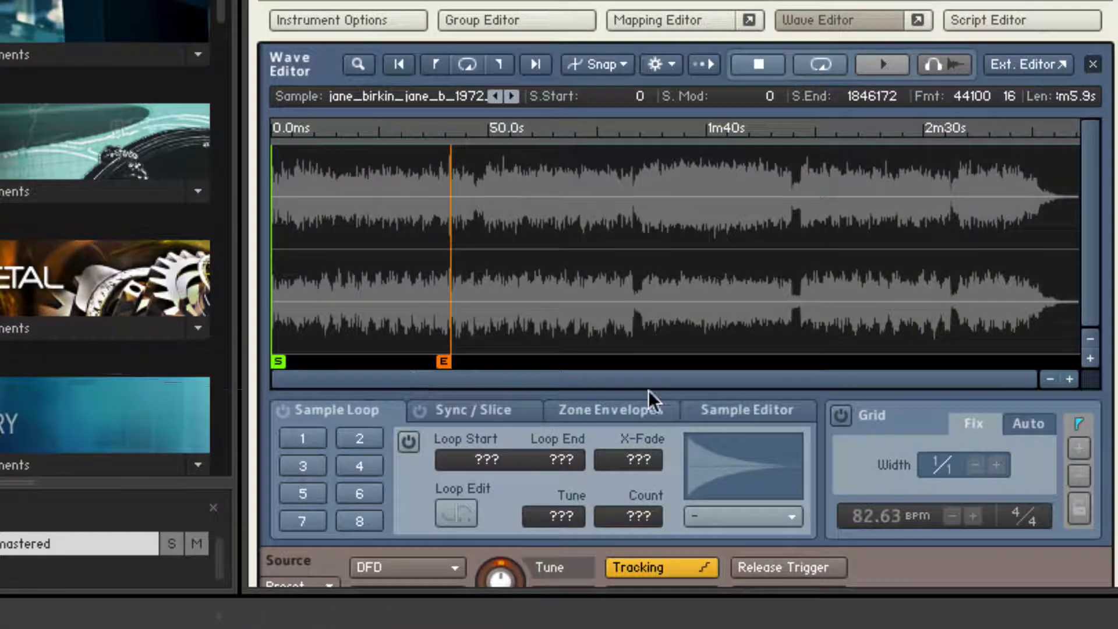
click(1068, 379)
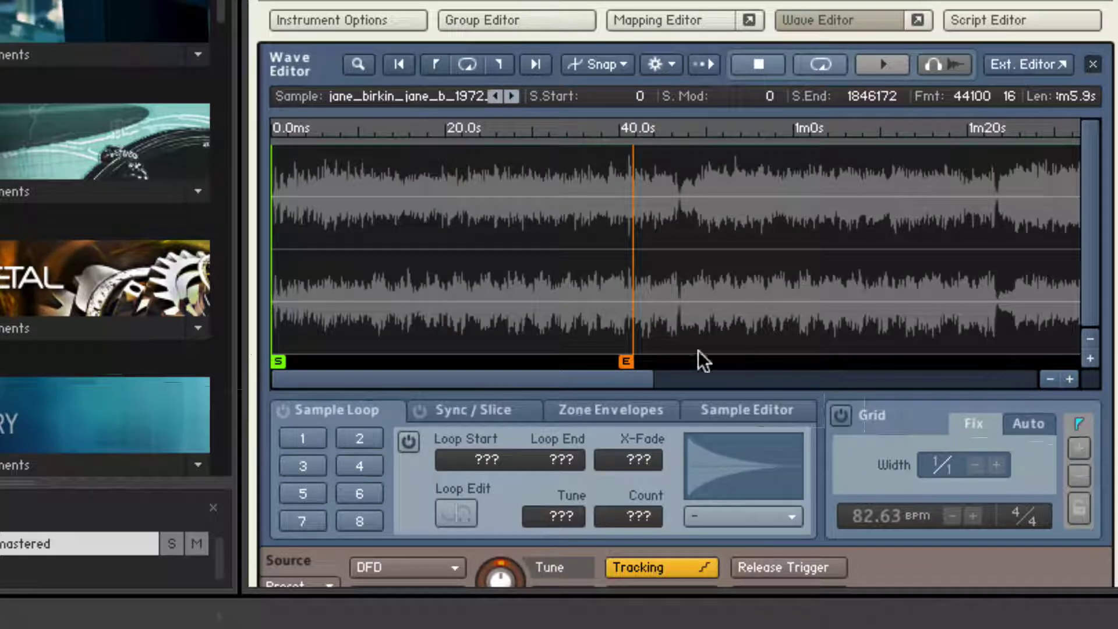
drag(630, 361, 297, 364)
click(959, 379)
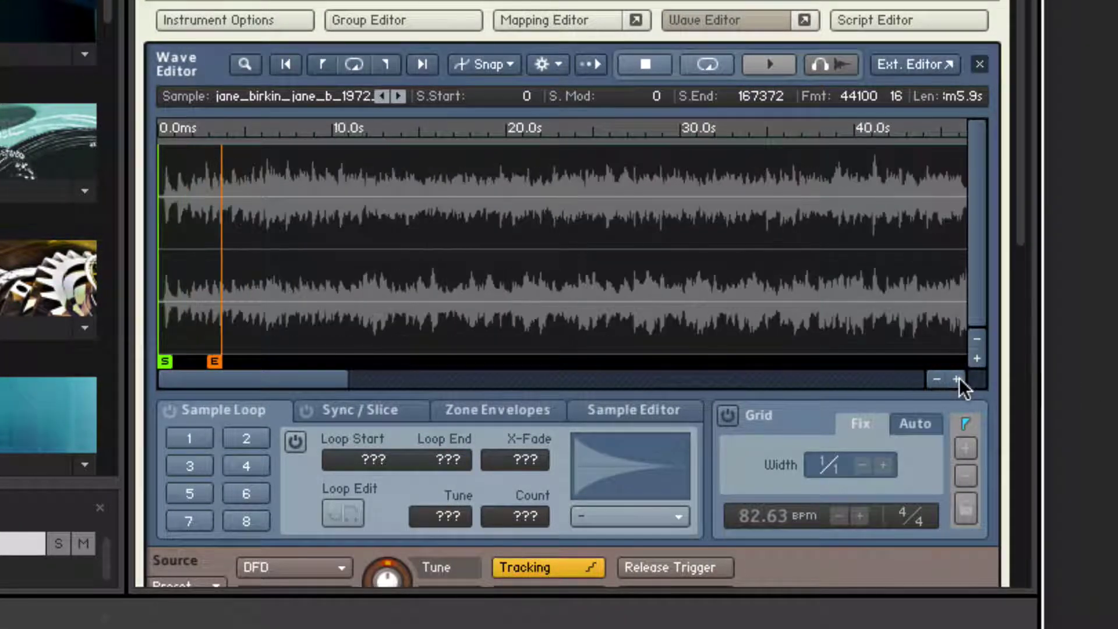
click(959, 379)
click(958, 379)
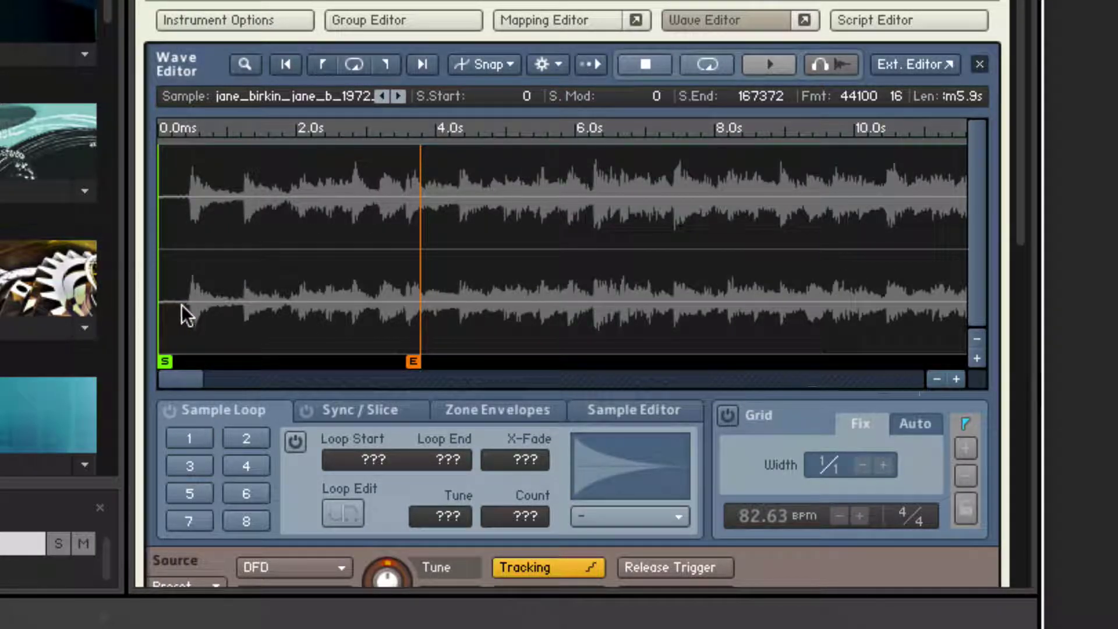
- Preview the sample and move its start past the silence to 20102
key(space)
drag(170, 362, 200, 362)
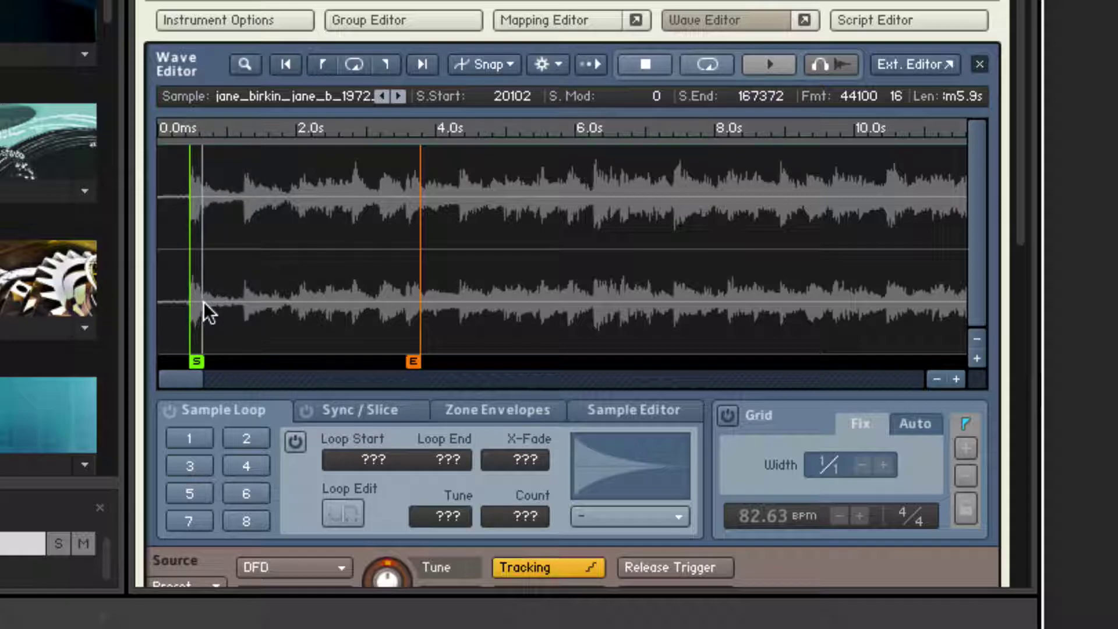
key(XF86AudioRaiseVolume)
- Bring the sample end in to 55064, just before the next hit
drag(416, 362, 241, 362)
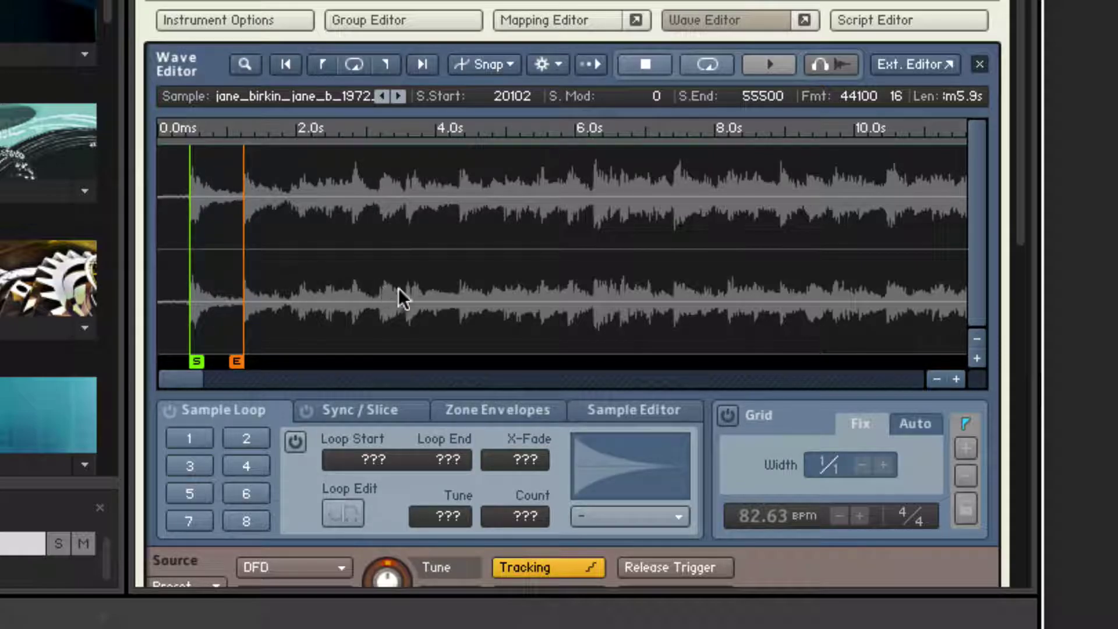
click(957, 379)
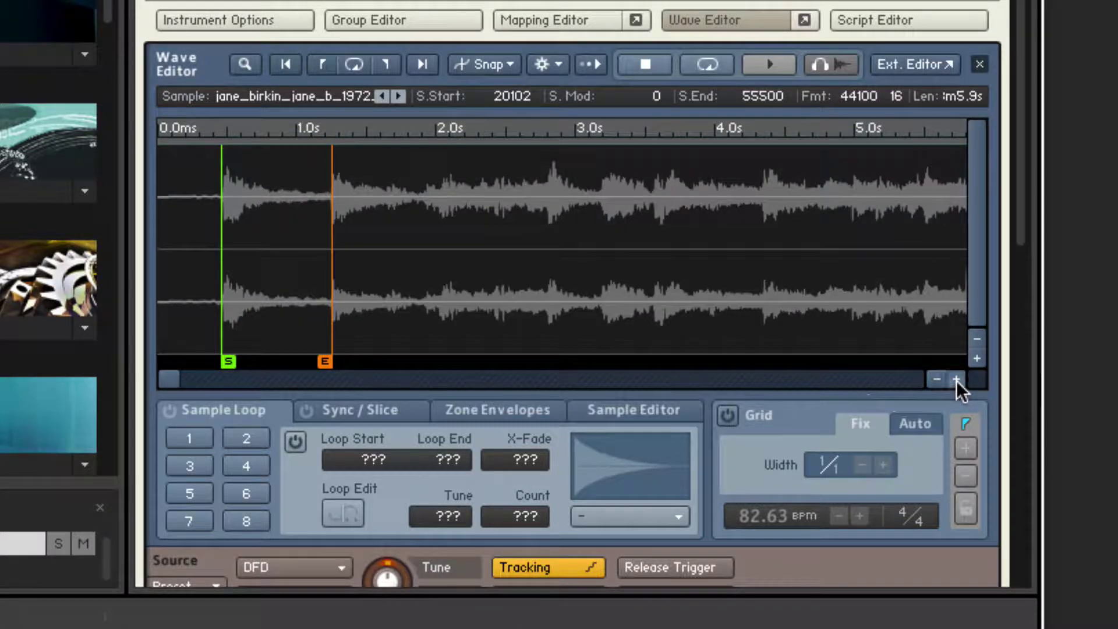
click(957, 380)
click(956, 380)
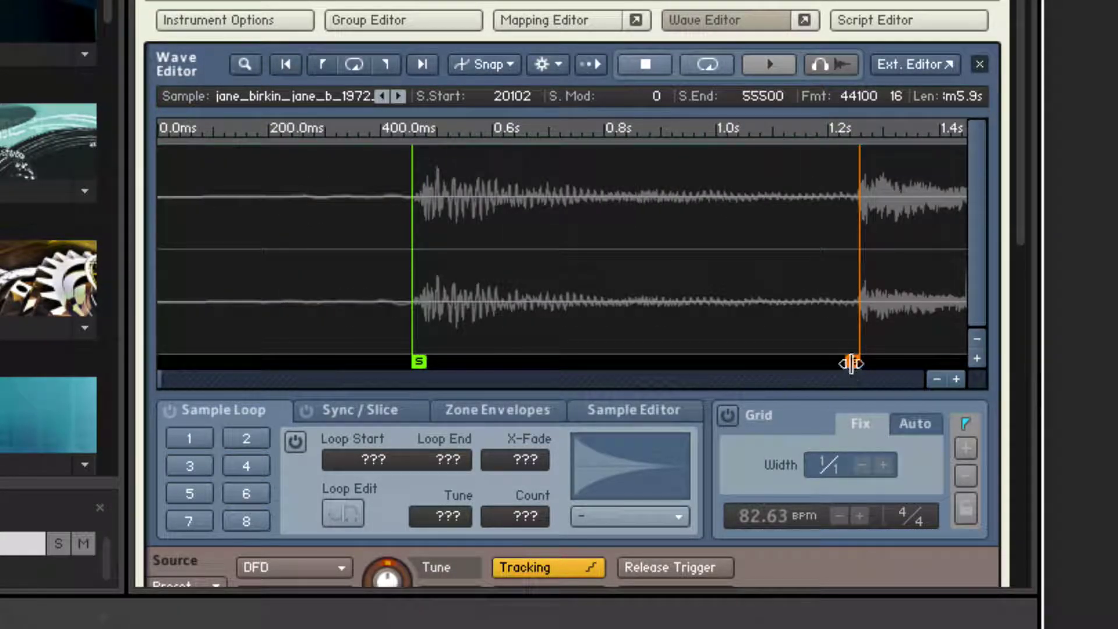
drag(851, 364, 847, 366)
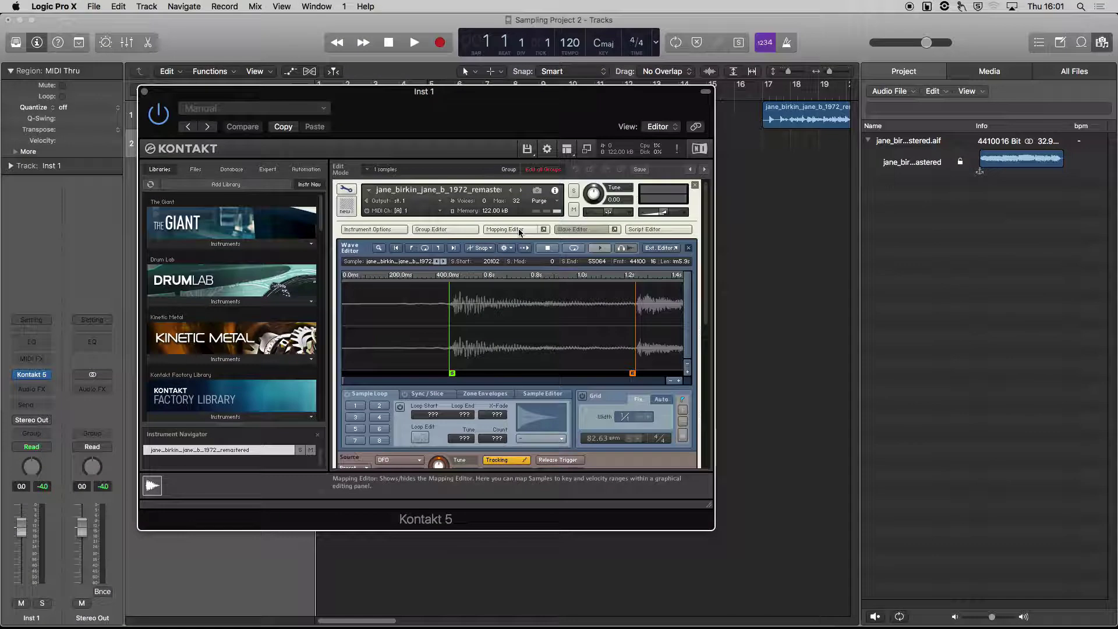
- Drag the zone's edges in the Mapping Editor until its key range is C3–C3
click(520, 232)
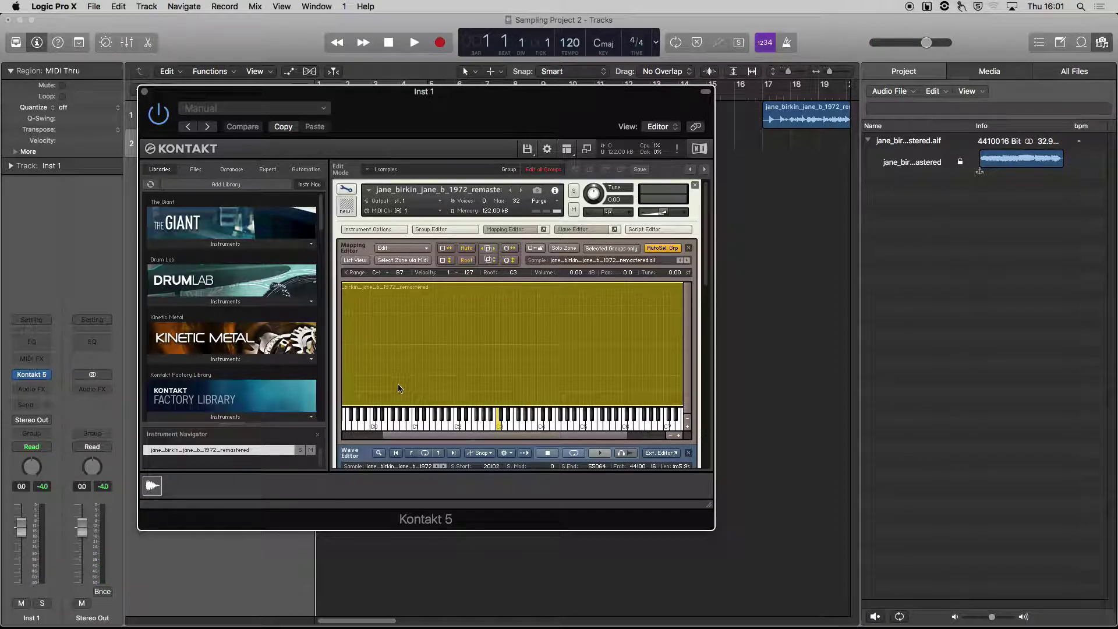
scroll(419, 433, left, 3)
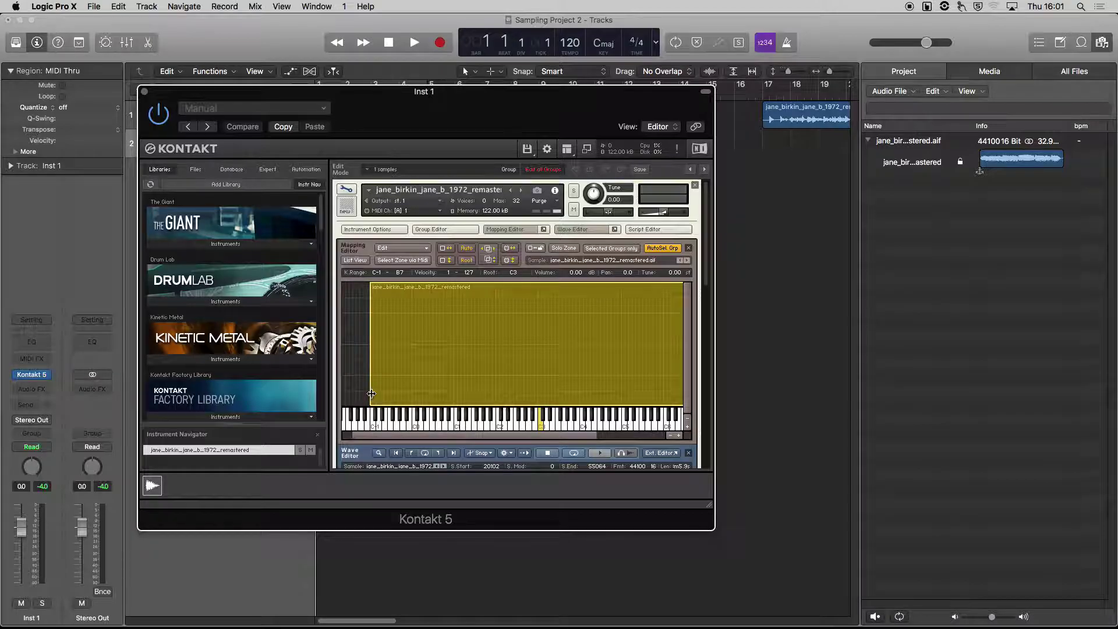
drag(371, 394, 539, 394)
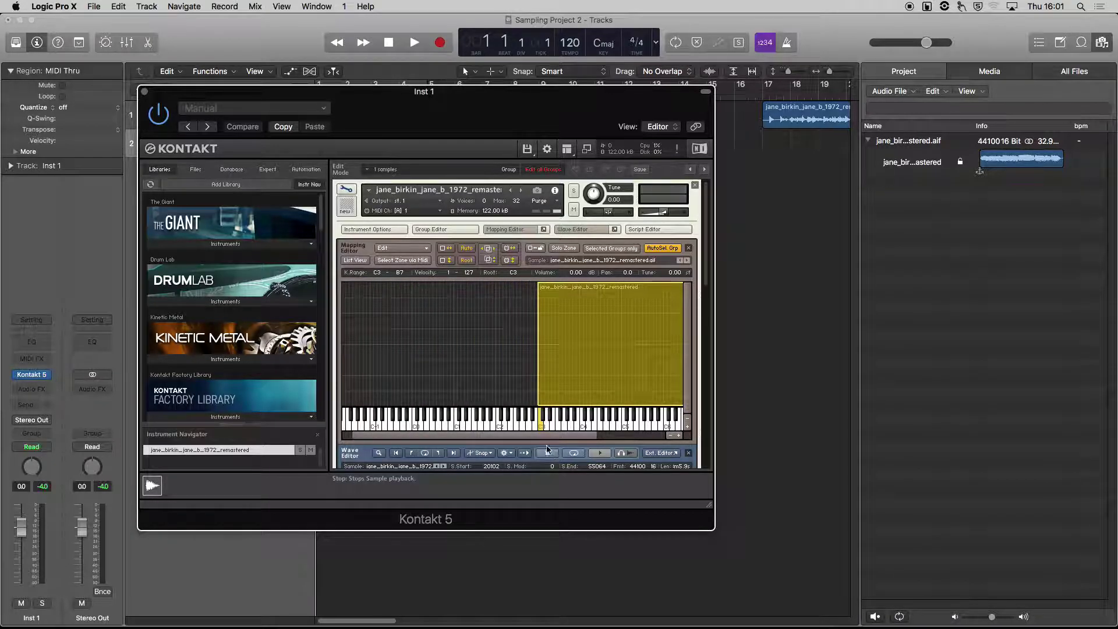
scroll(546, 433, right, 3)
drag(654, 391, 446, 400)
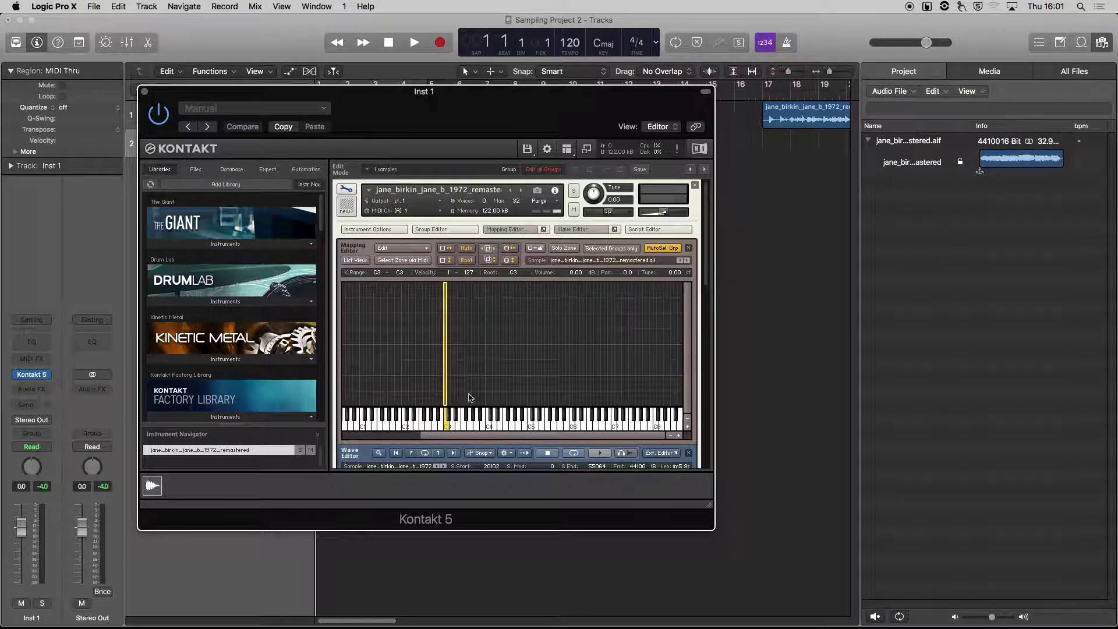
- Duplicate the C3 zone and move the copy onto key D3
right_click(446, 340)
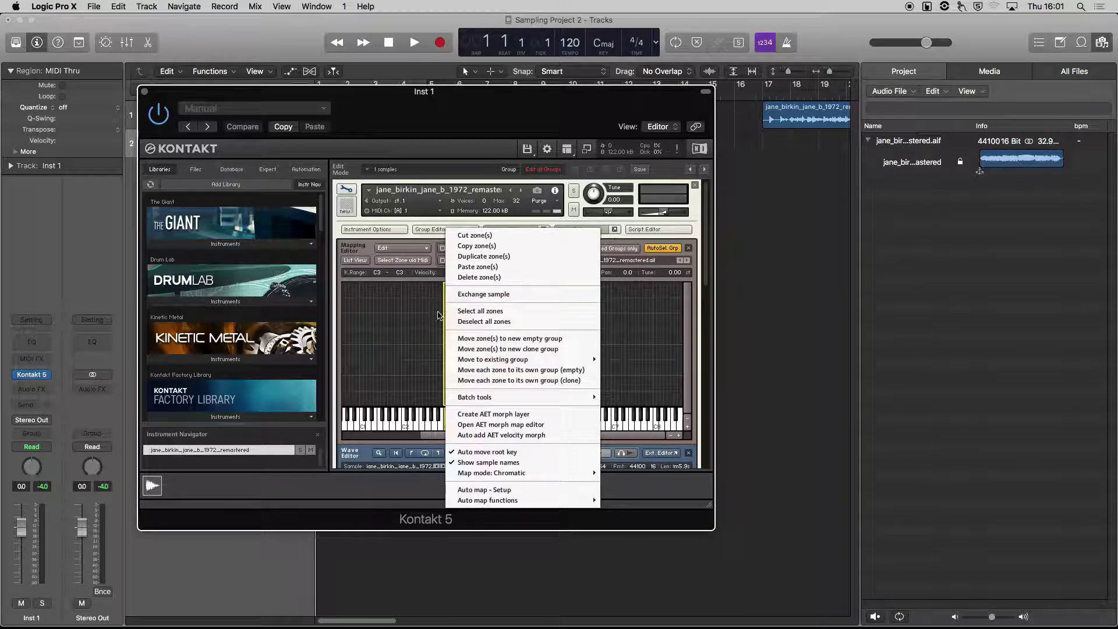
click(484, 256)
click(489, 361)
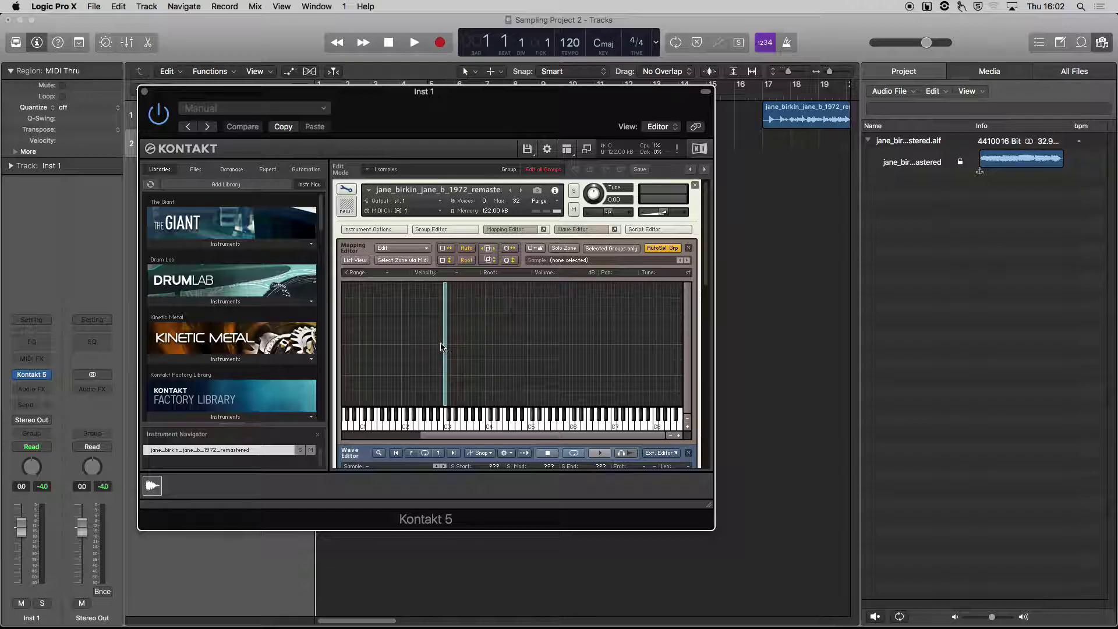
drag(446, 340, 454, 339)
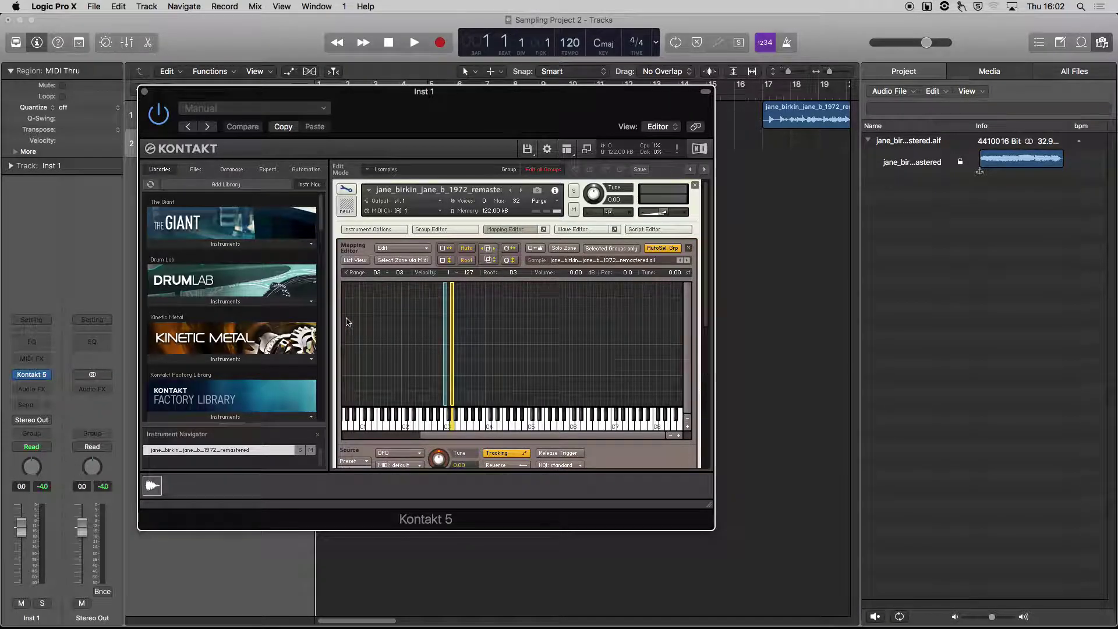
- Set the D3 zone's sample to play the next slice, 55200 to 89944
double_click(453, 343)
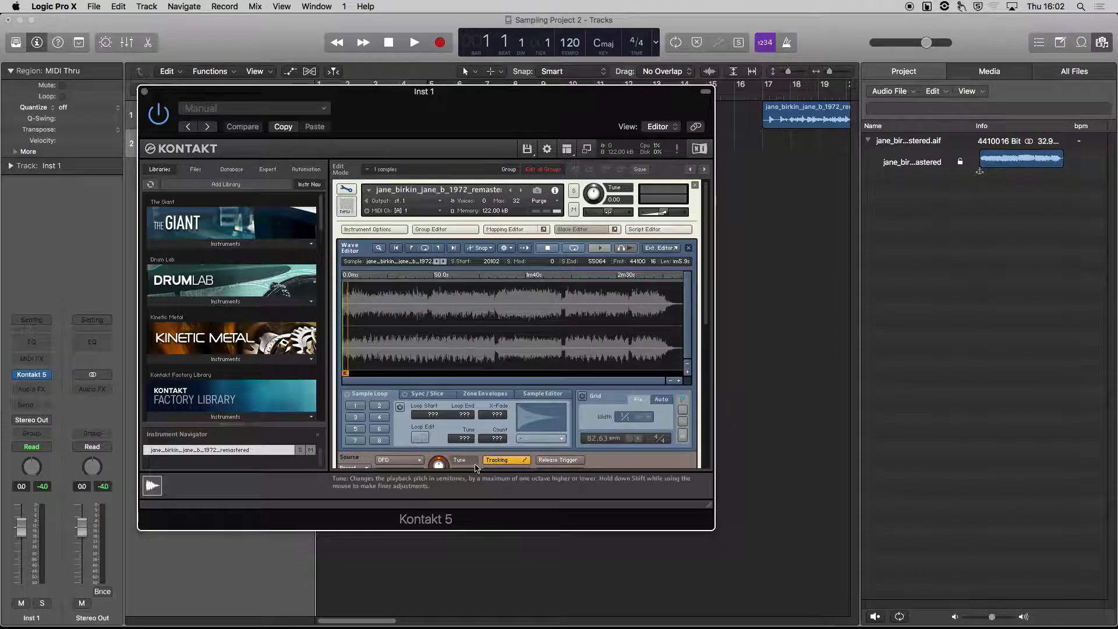
click(679, 381)
click(679, 382)
click(679, 382)
click(679, 382)
drag(483, 374, 577, 373)
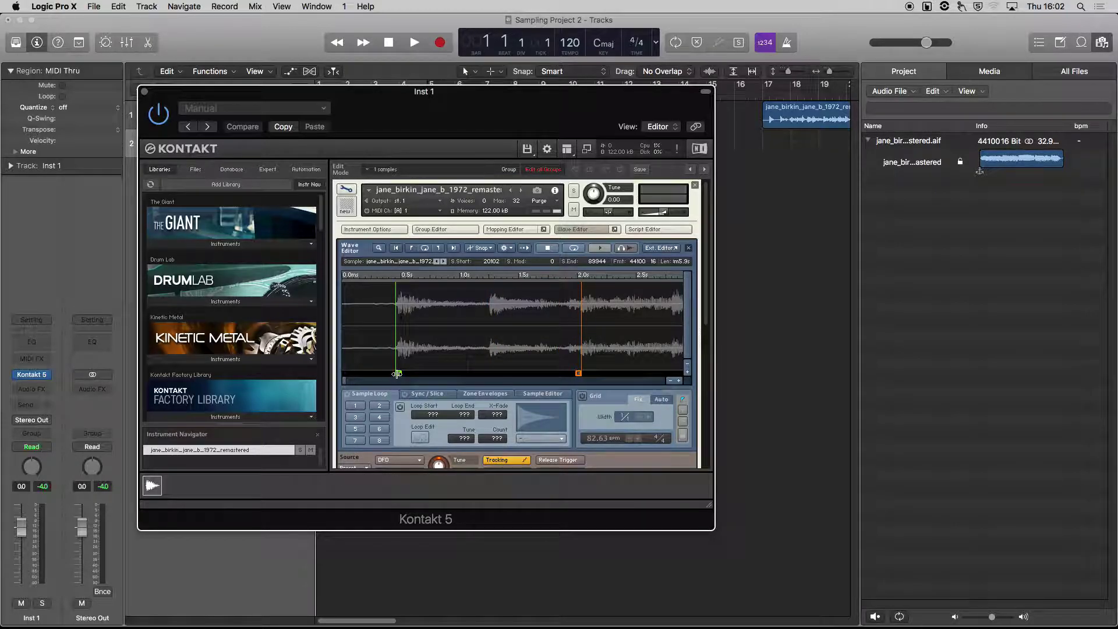
drag(397, 373, 491, 385)
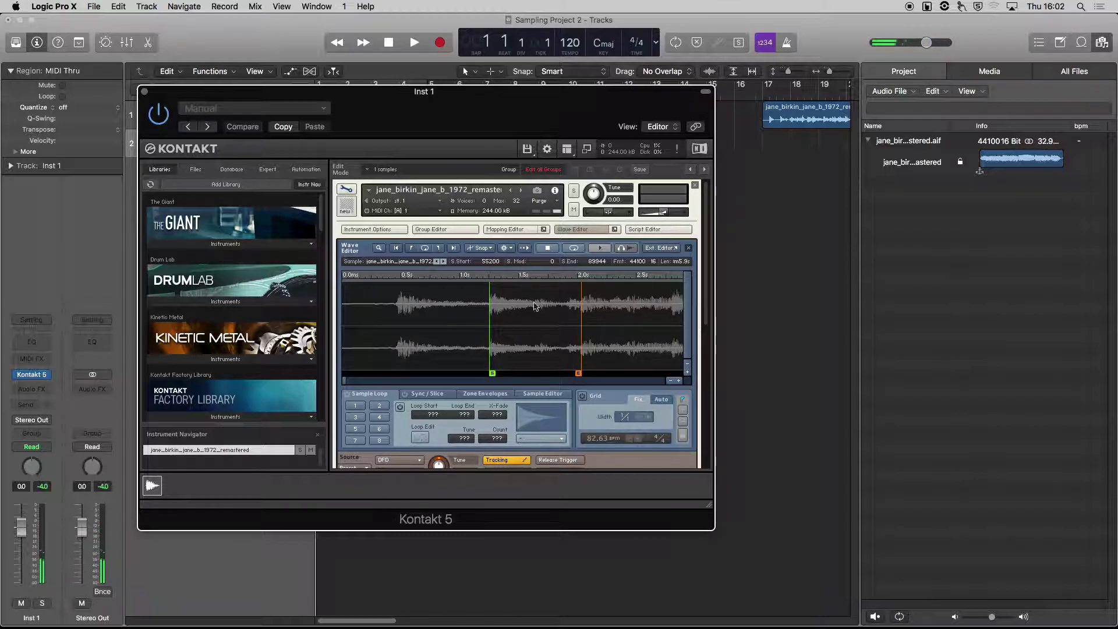
click(504, 229)
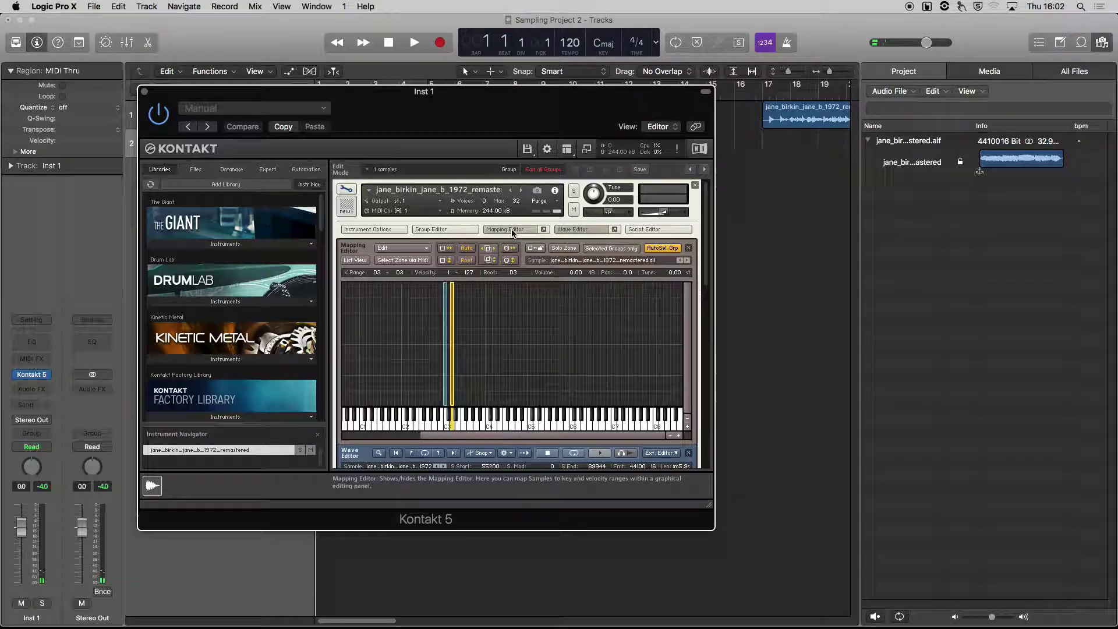
- Duplicate the D3 zone and move the copy one key up to E3
right_click(454, 374)
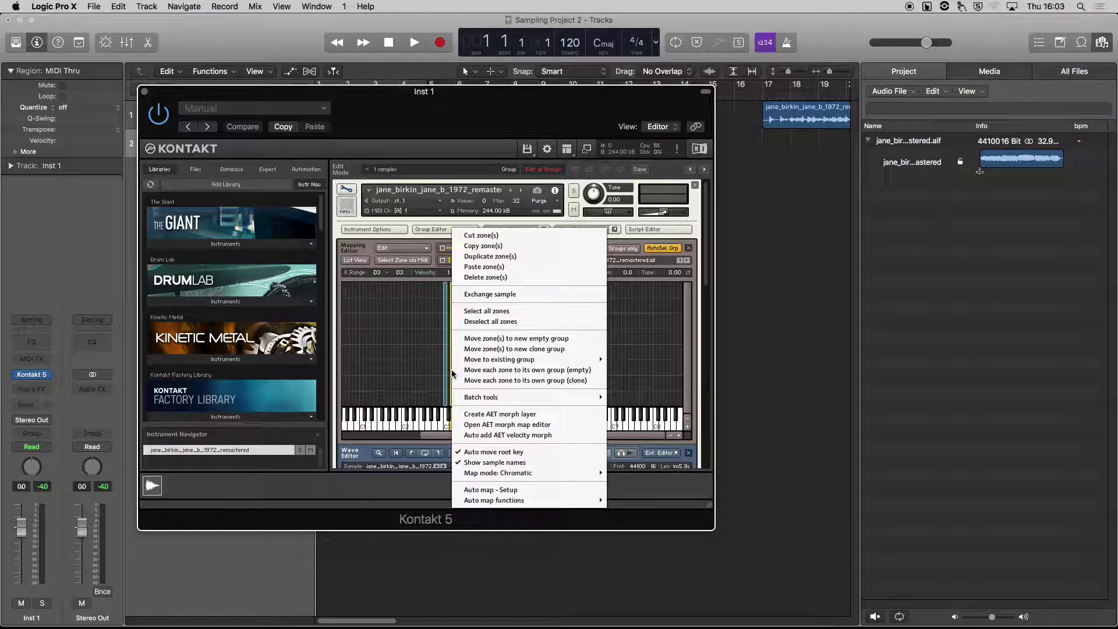
click(478, 257)
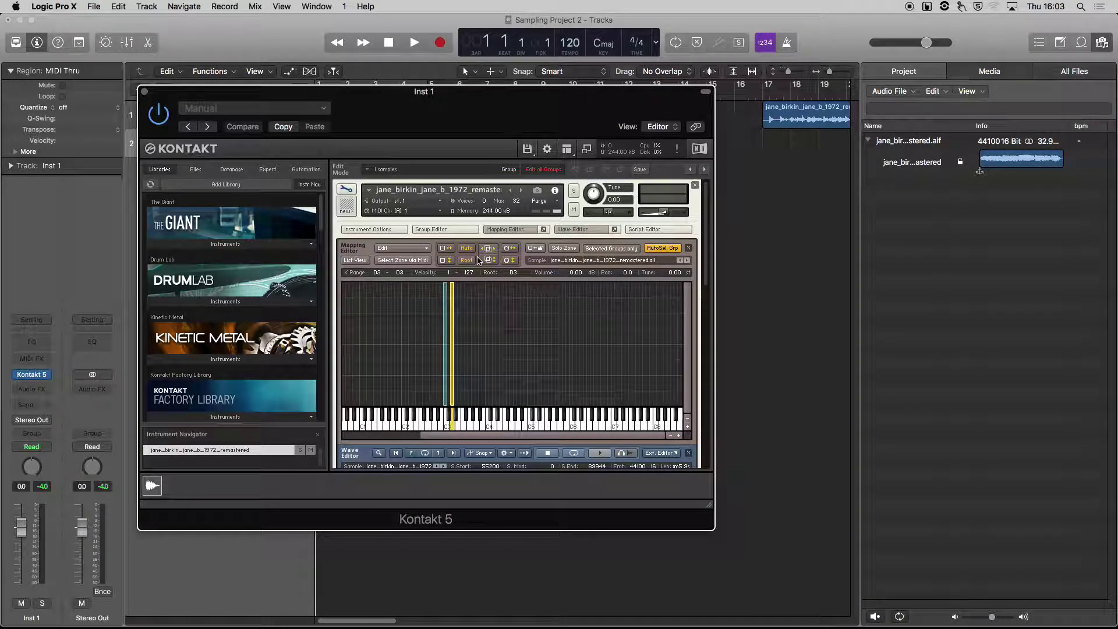
click(456, 323)
drag(454, 324, 461, 321)
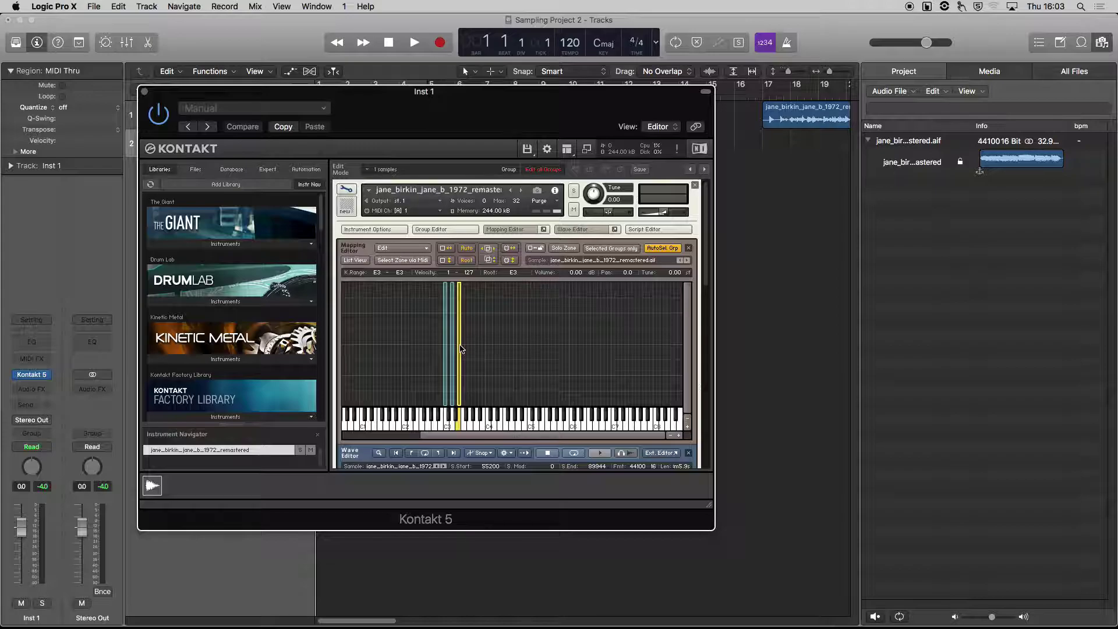
- In the Wave Editor, trim the E3 zone's slice to samples 90160–140199 and audition it
double_click(460, 348)
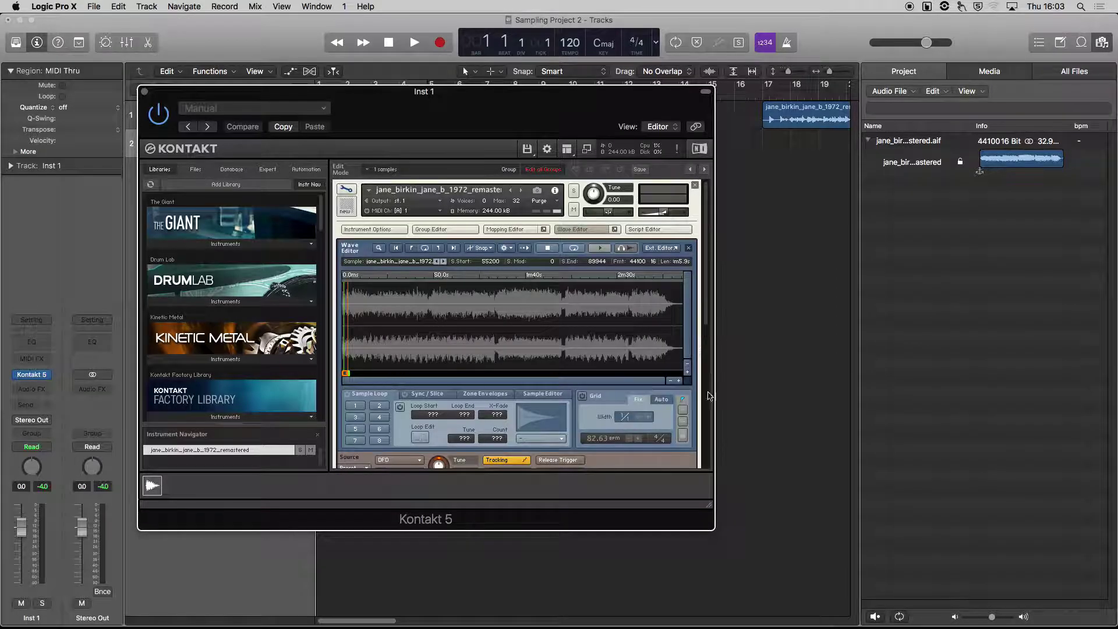
click(679, 381)
click(679, 381)
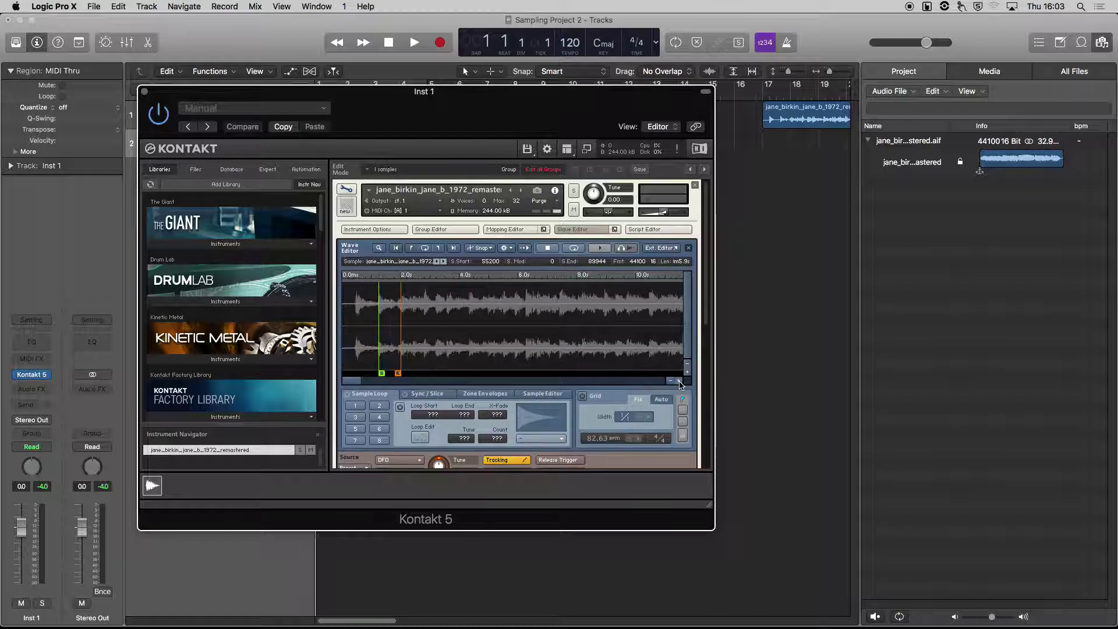
click(679, 380)
double_click(456, 374)
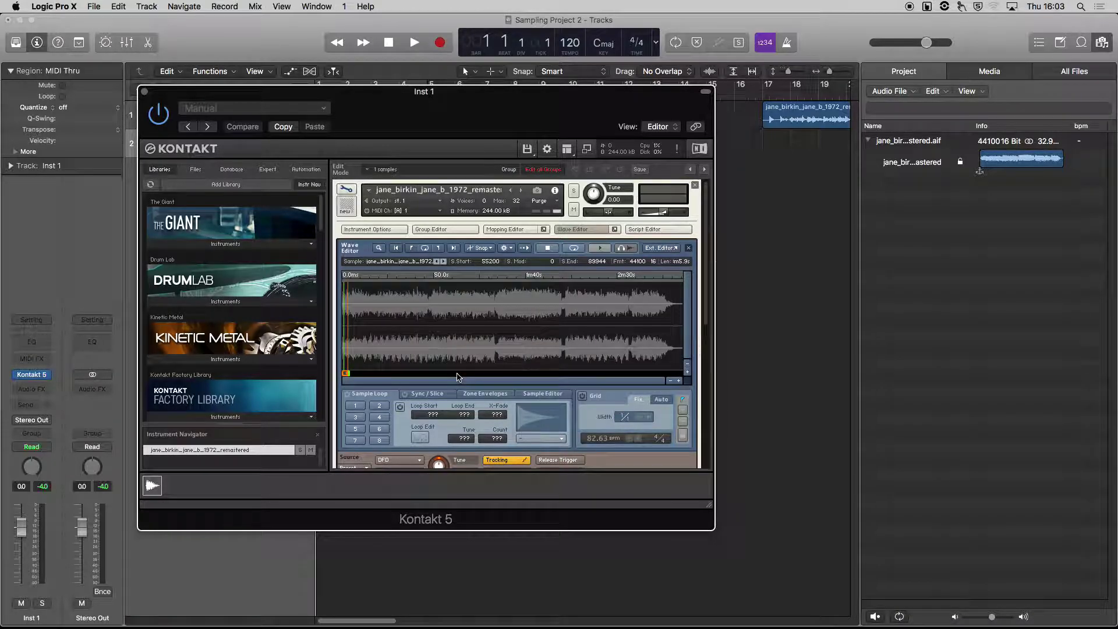
click(679, 381)
click(679, 381)
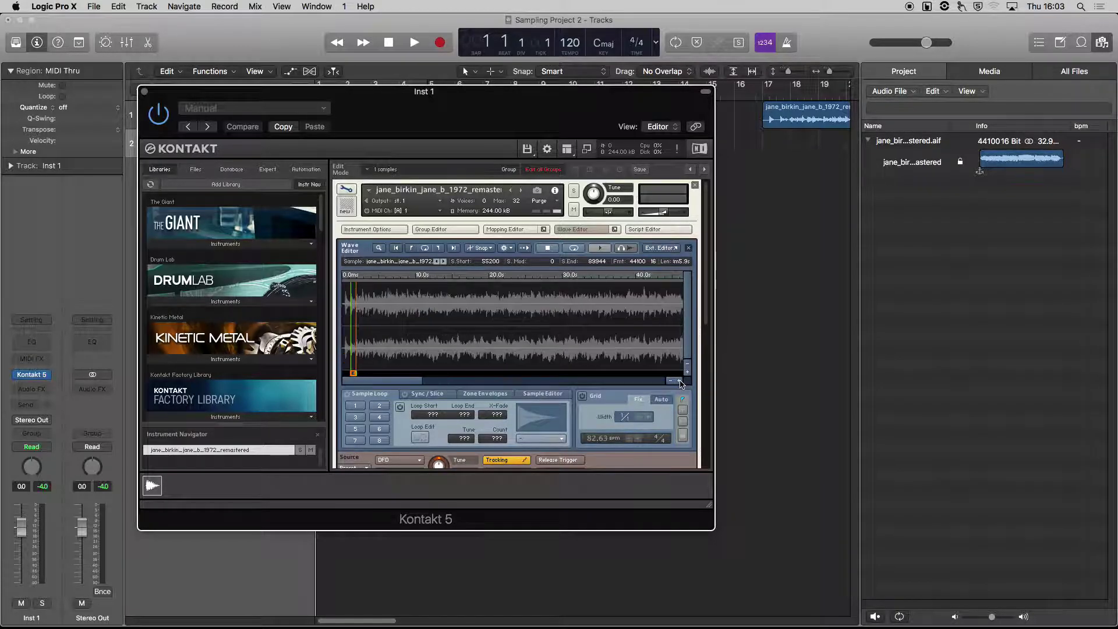
click(679, 381)
click(679, 381)
click(679, 381)
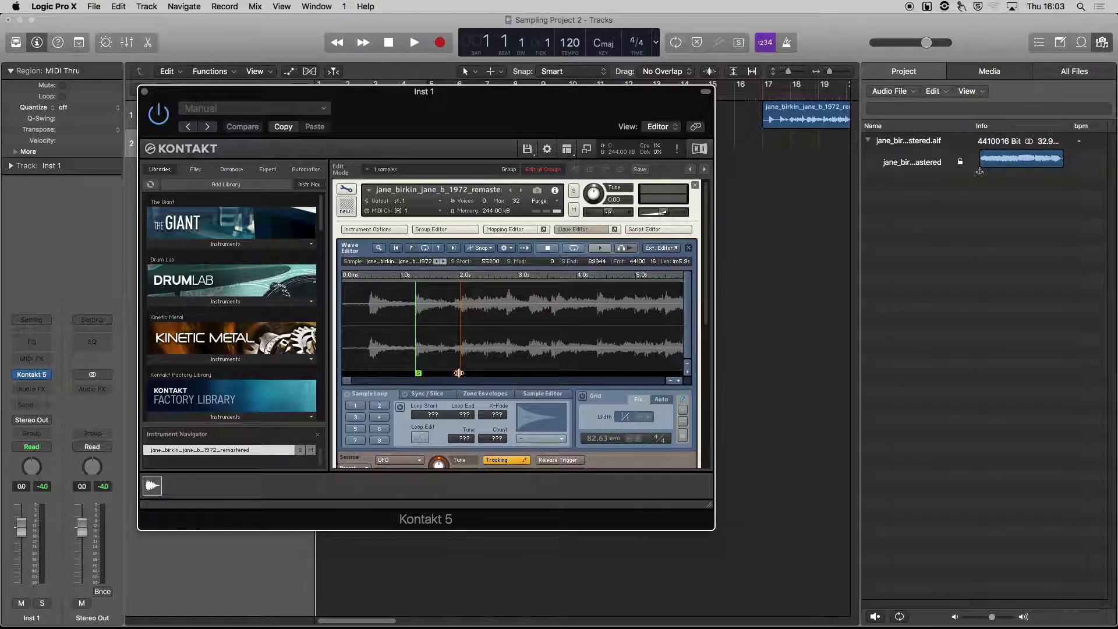
drag(459, 373, 524, 374)
drag(418, 374, 465, 375)
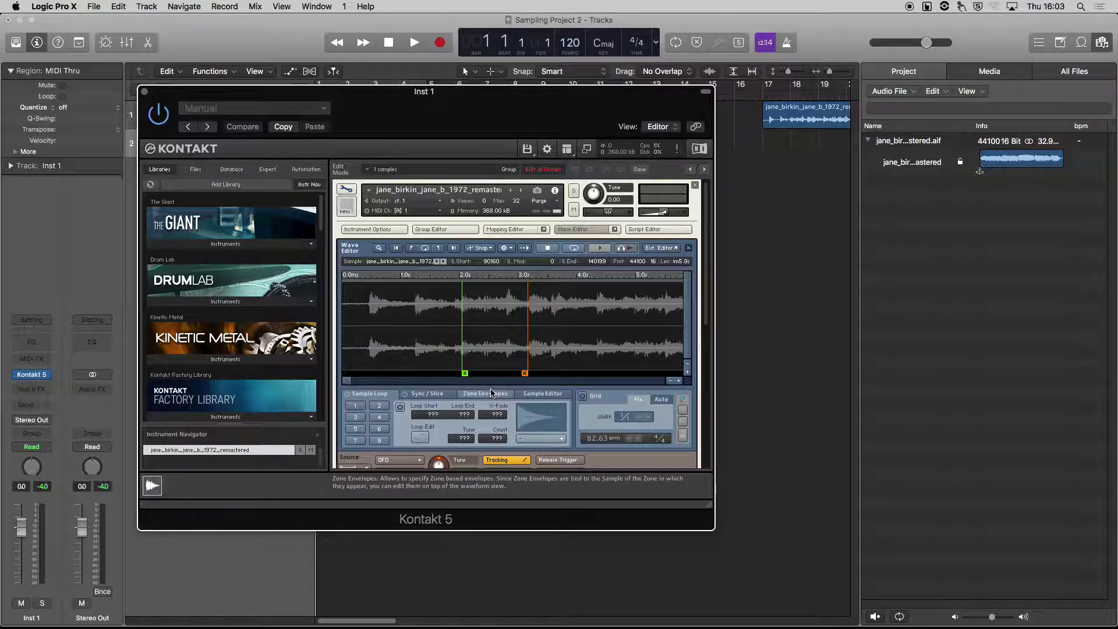
key(a)
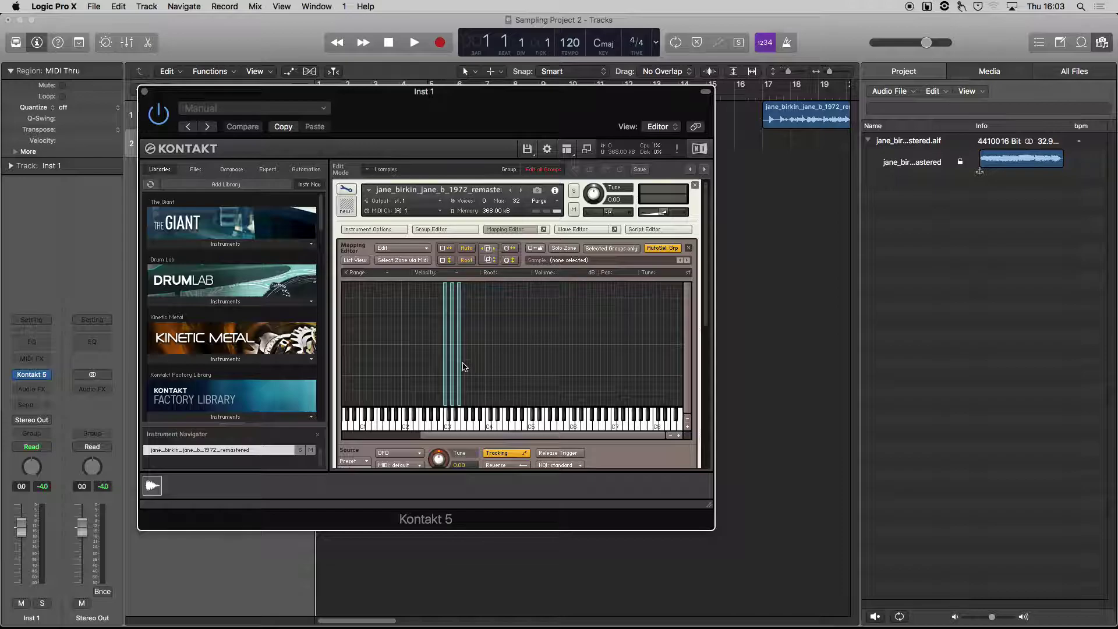
- Copy the E3 zone onto F3 and bring up the copy's waveform in the Wave Editor
click(460, 367)
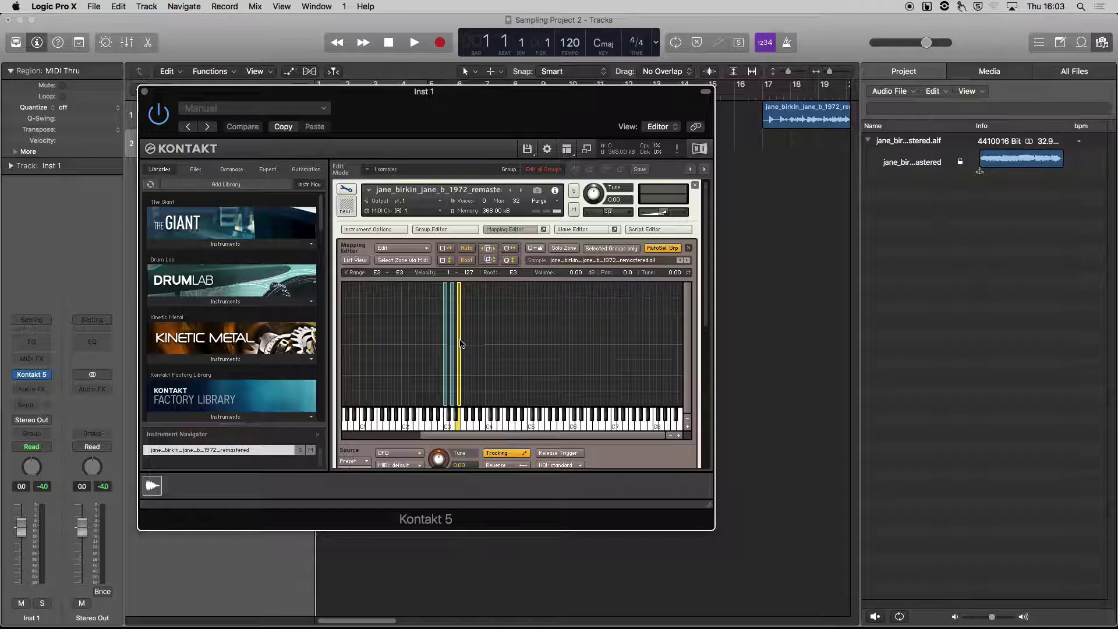
right_click(461, 340)
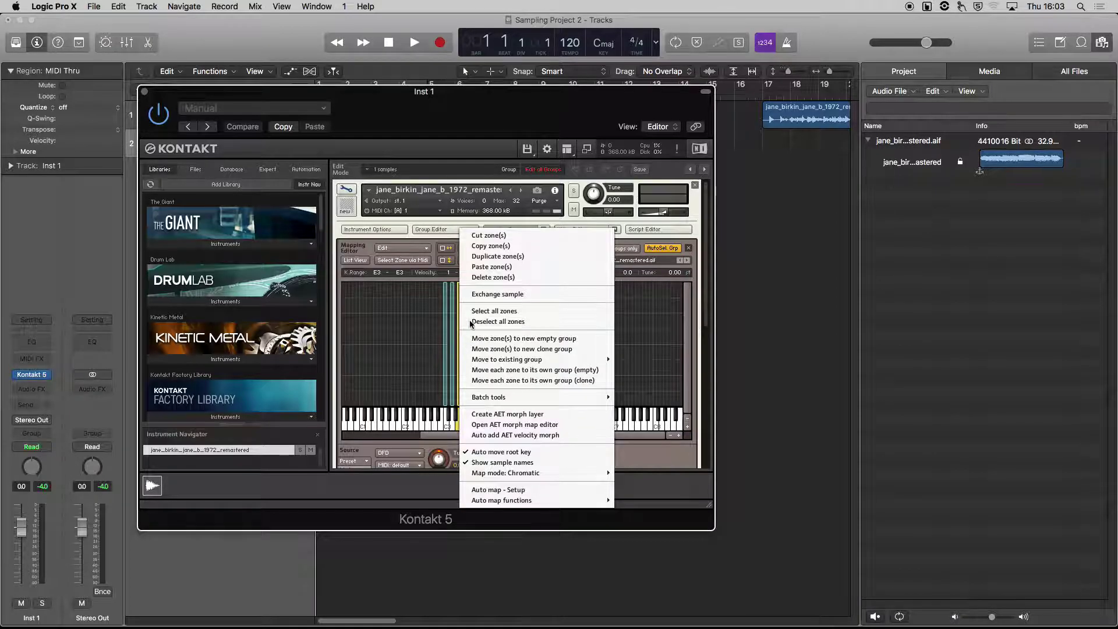
click(483, 259)
click(475, 326)
drag(461, 326, 465, 322)
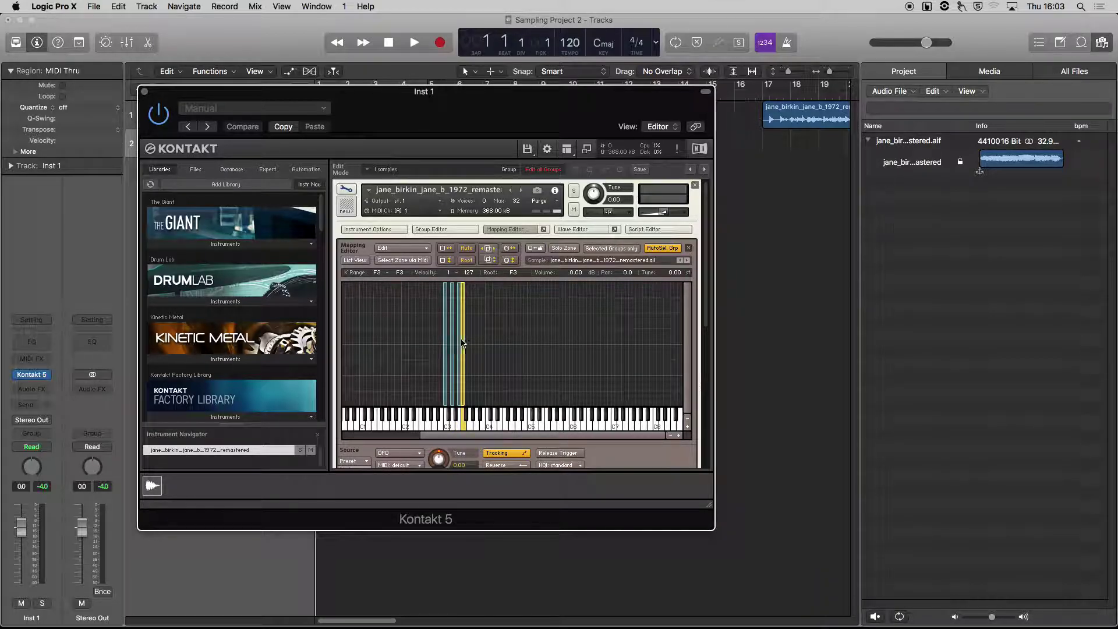
double_click(464, 341)
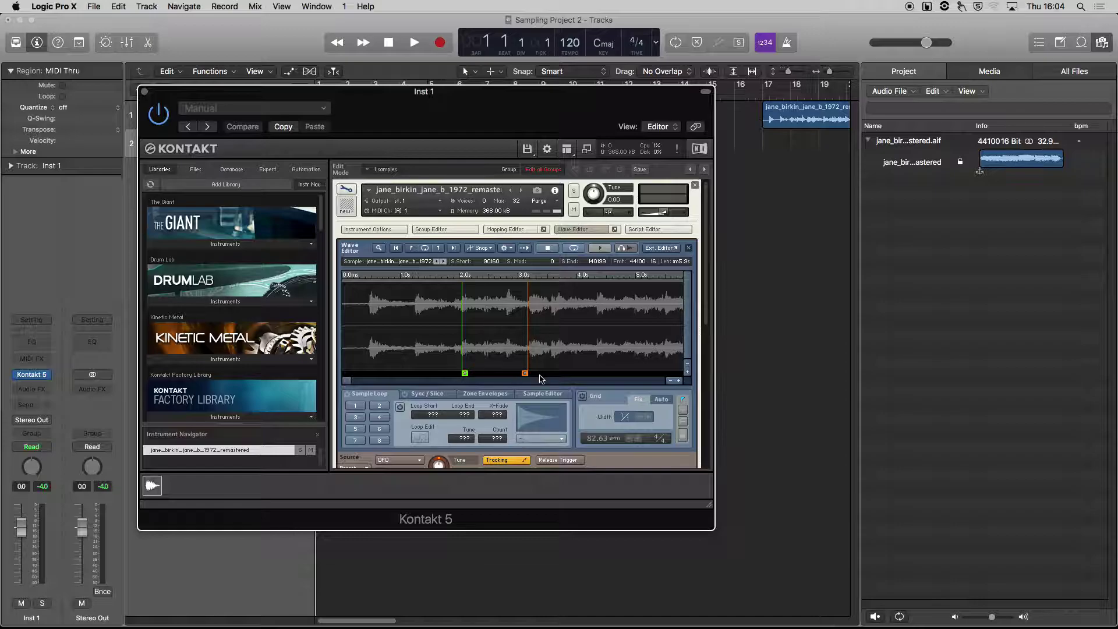
- Move the F3 zone's start and end markers to a new chop later in the sample and audition it
click(671, 382)
click(672, 382)
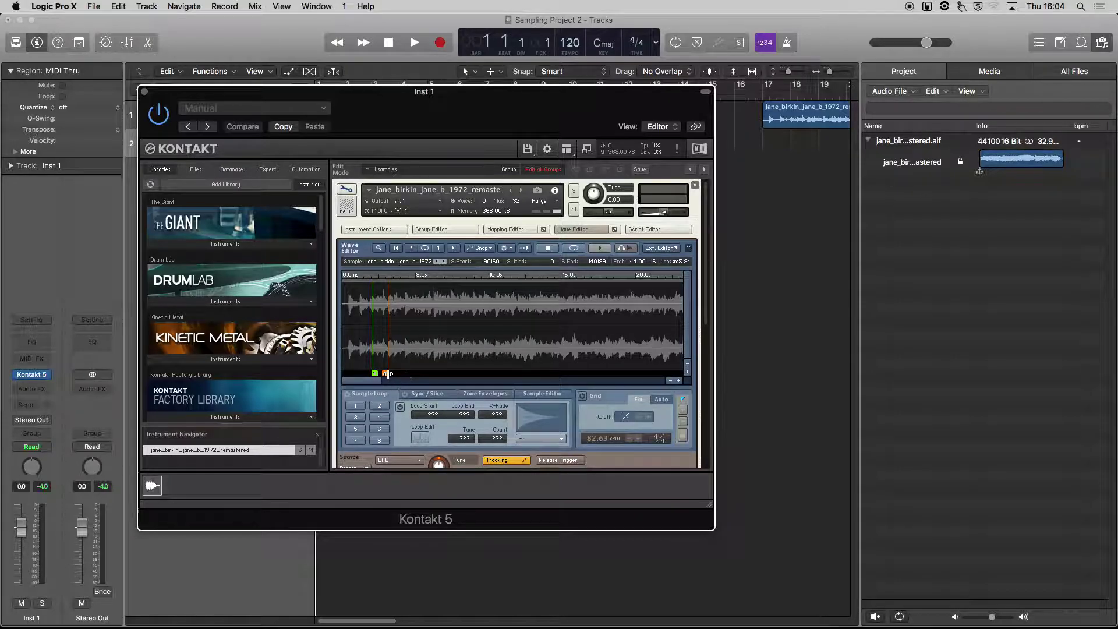
drag(388, 373, 661, 373)
drag(375, 373, 576, 384)
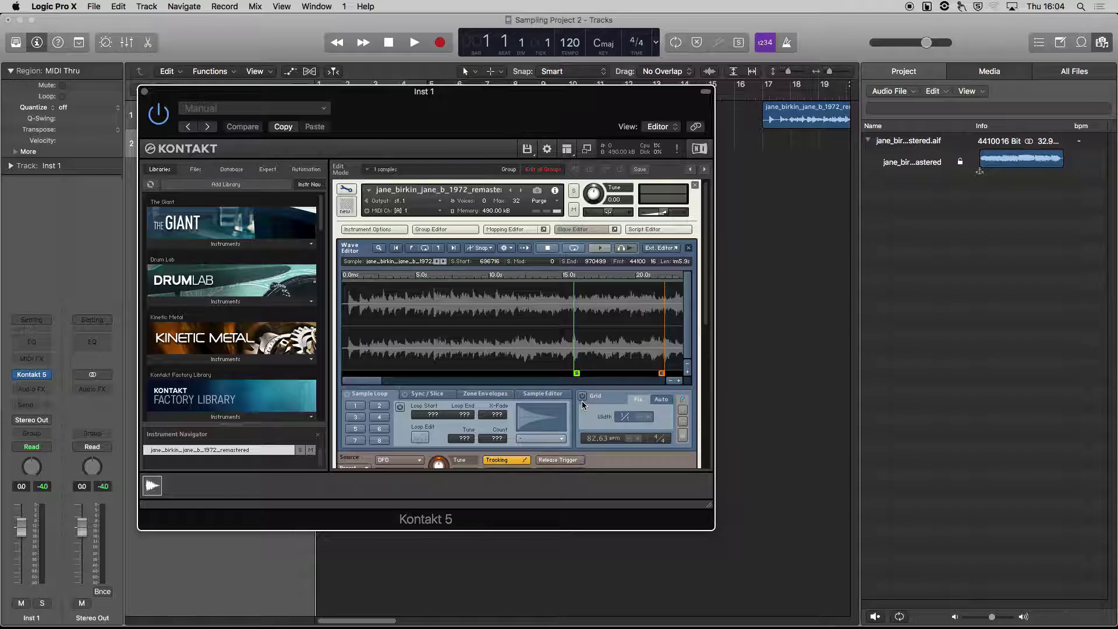
key(a)
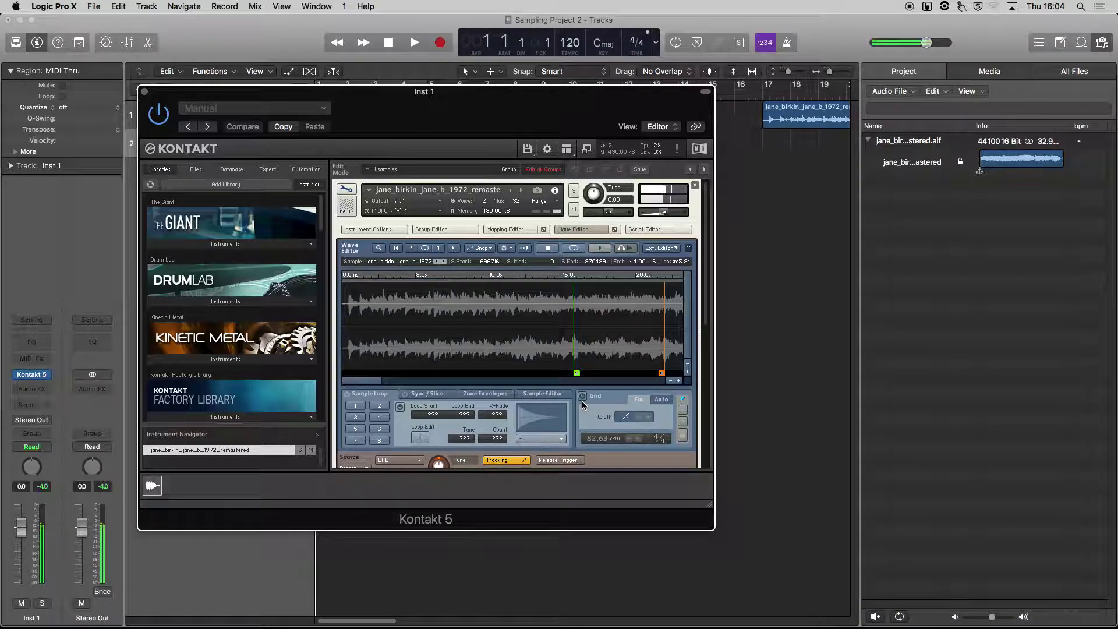
- Fine-tune the slice to 462404–510775 and close the Kontakt window
key(a)
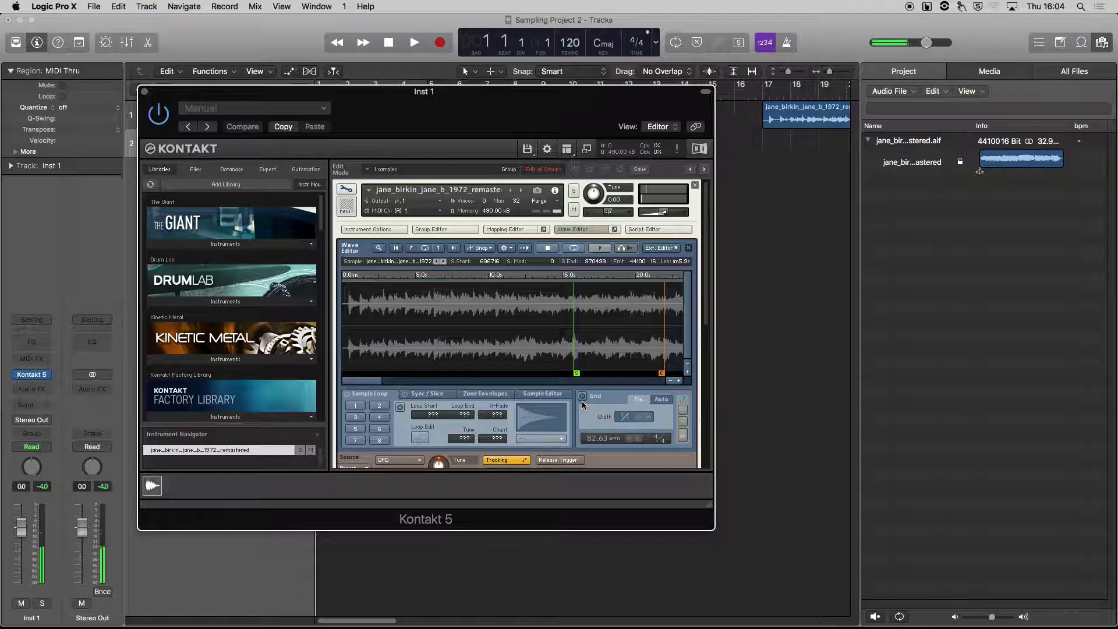
key(a)
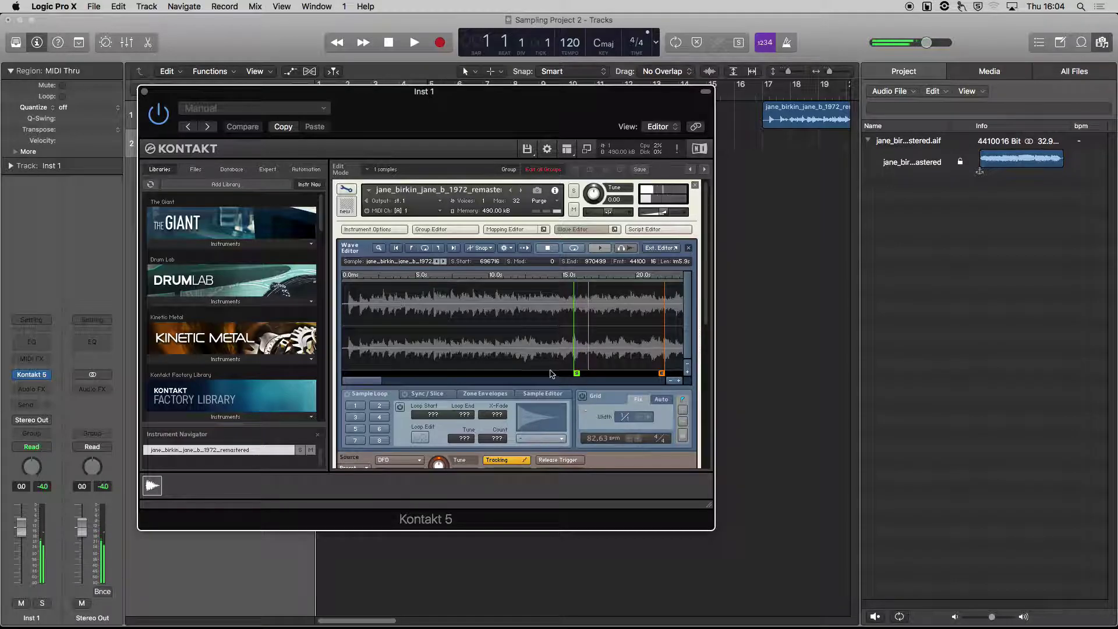
drag(577, 373, 499, 374)
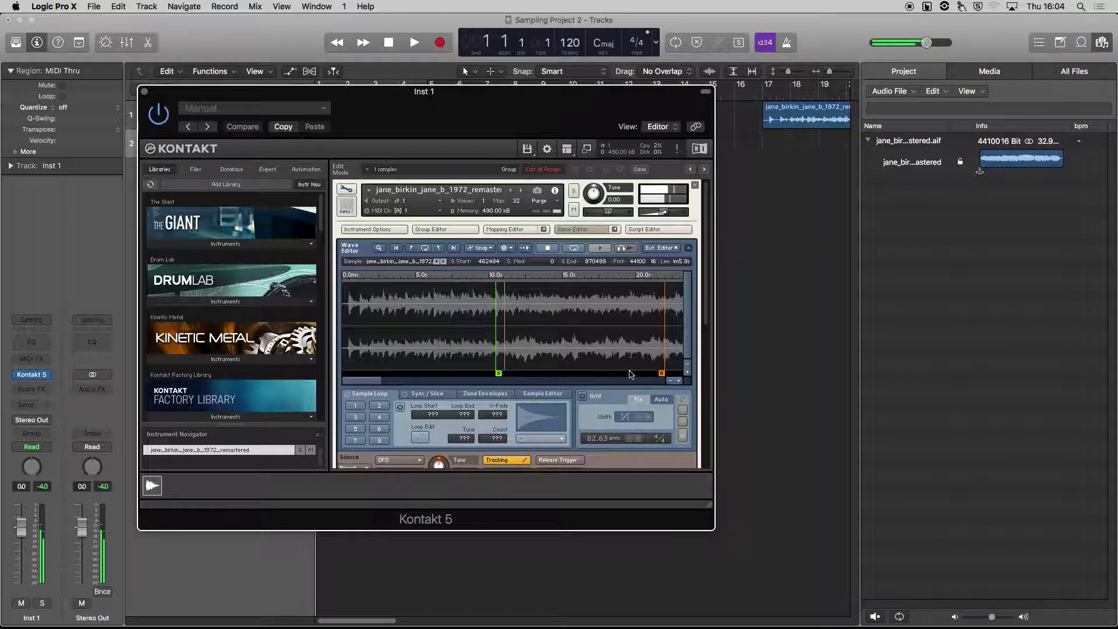
drag(662, 374, 509, 379)
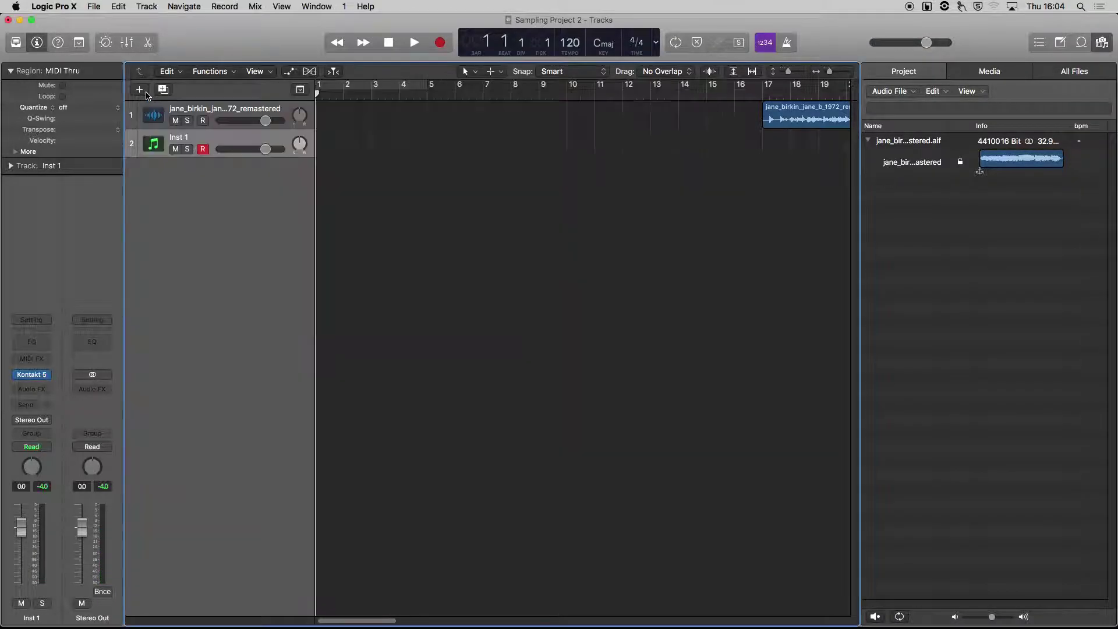
click(145, 93)
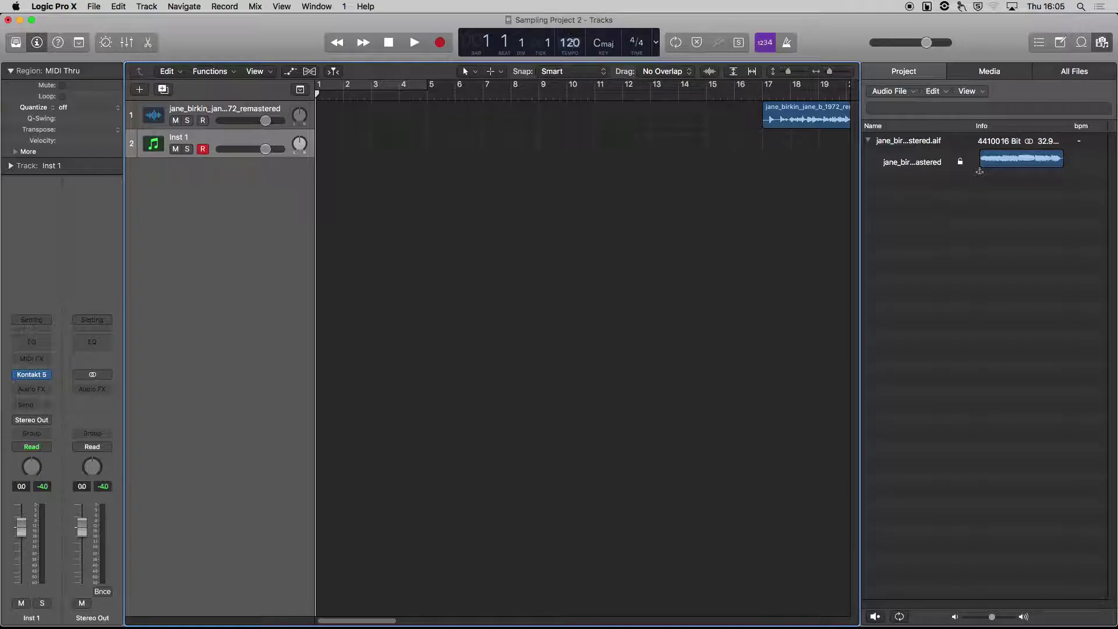
- Lower the tempo to 70 BPM, enable the metronome, and test playback
drag(569, 42, 586, 147)
click(786, 45)
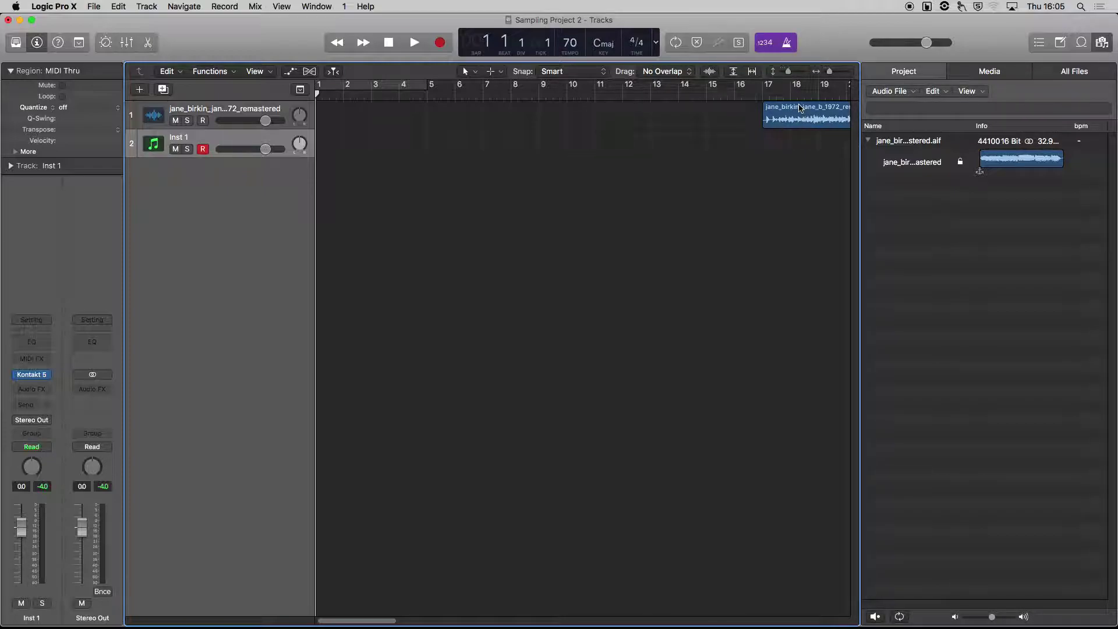
key(space)
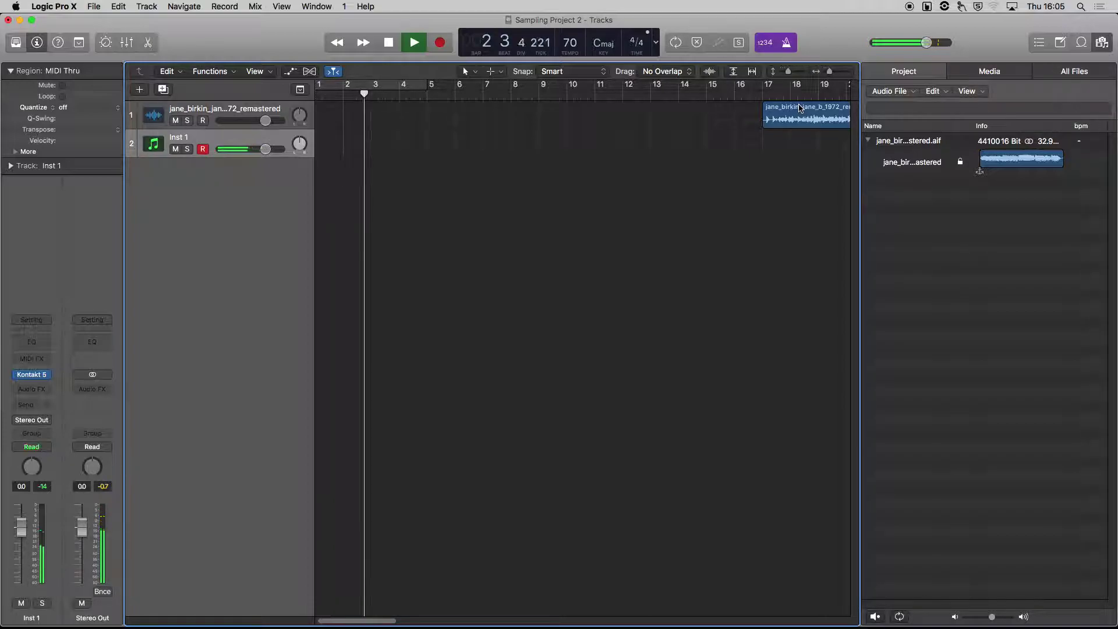
key(space)
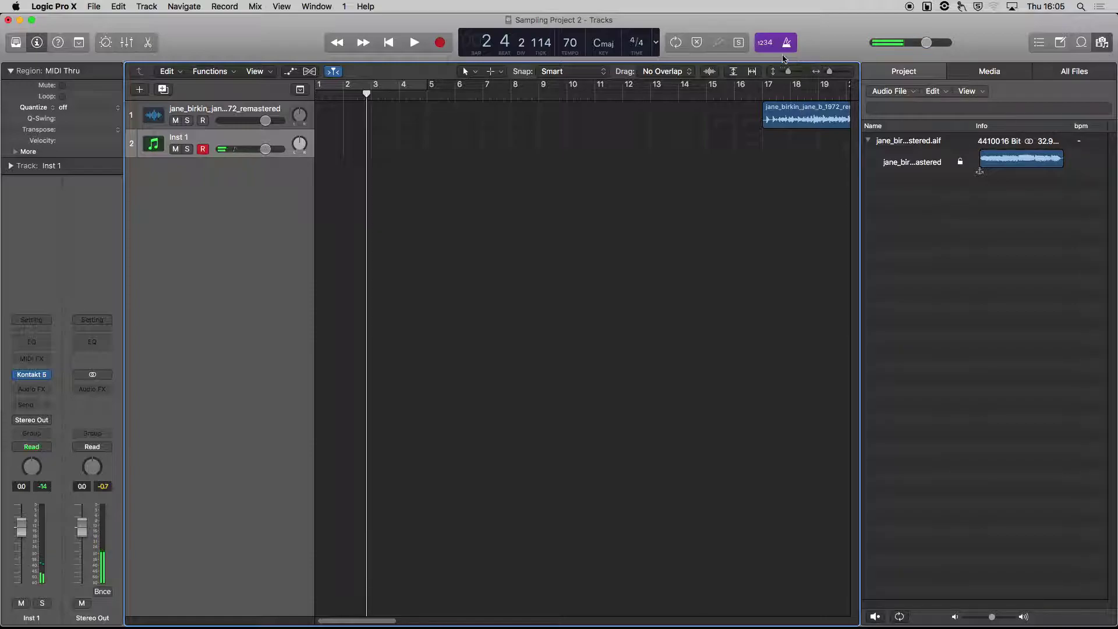
- Raise the tempo to 80 BPM, test playback, and return to the project start
drag(569, 42, 569, 32)
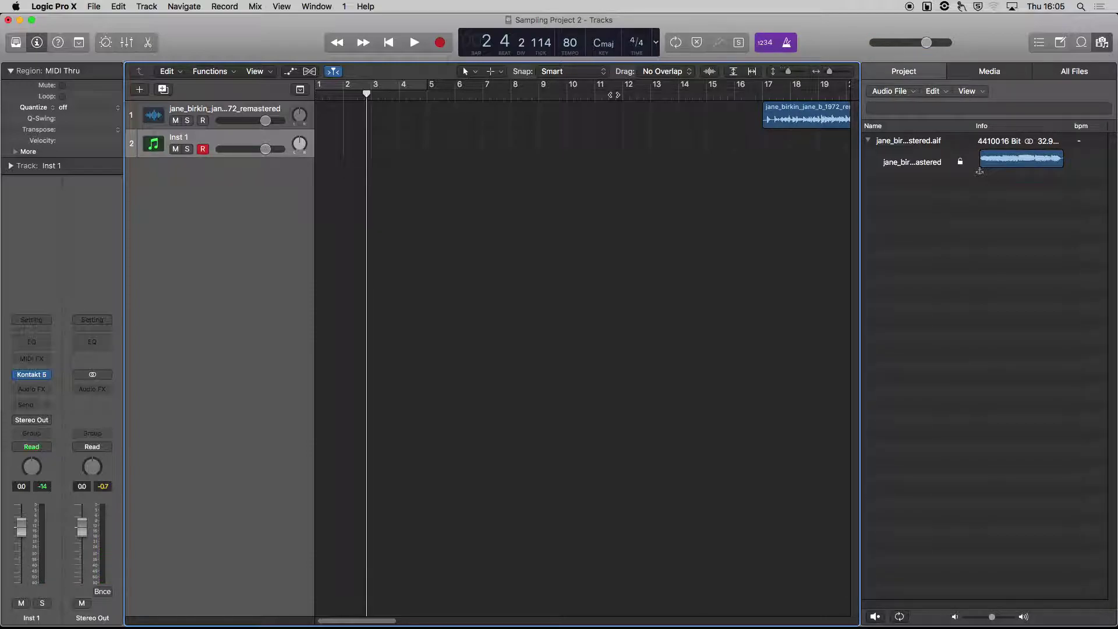
key(space)
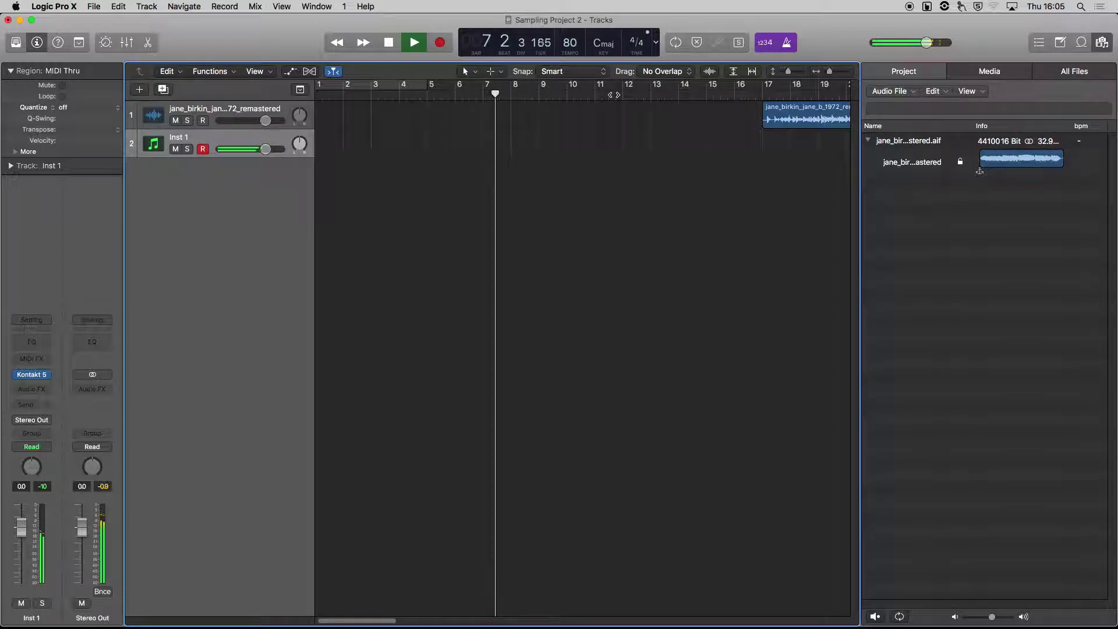
key(space)
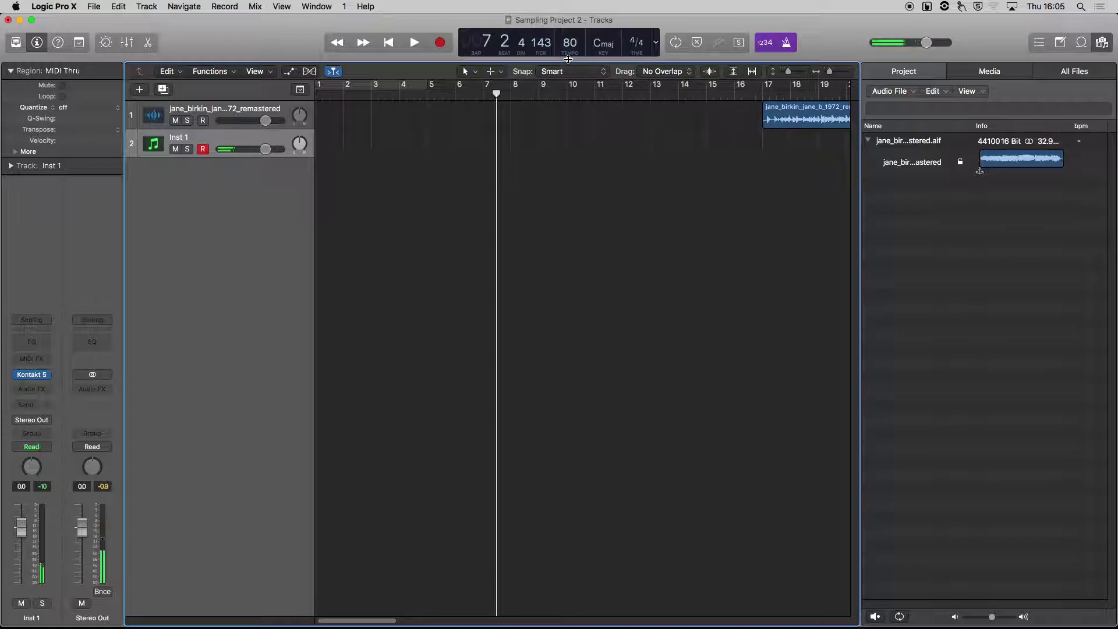
key(Return)
- Record the sliced-sample performance on Inst 1 with a count-in, stopping just before bar 10
key(r)
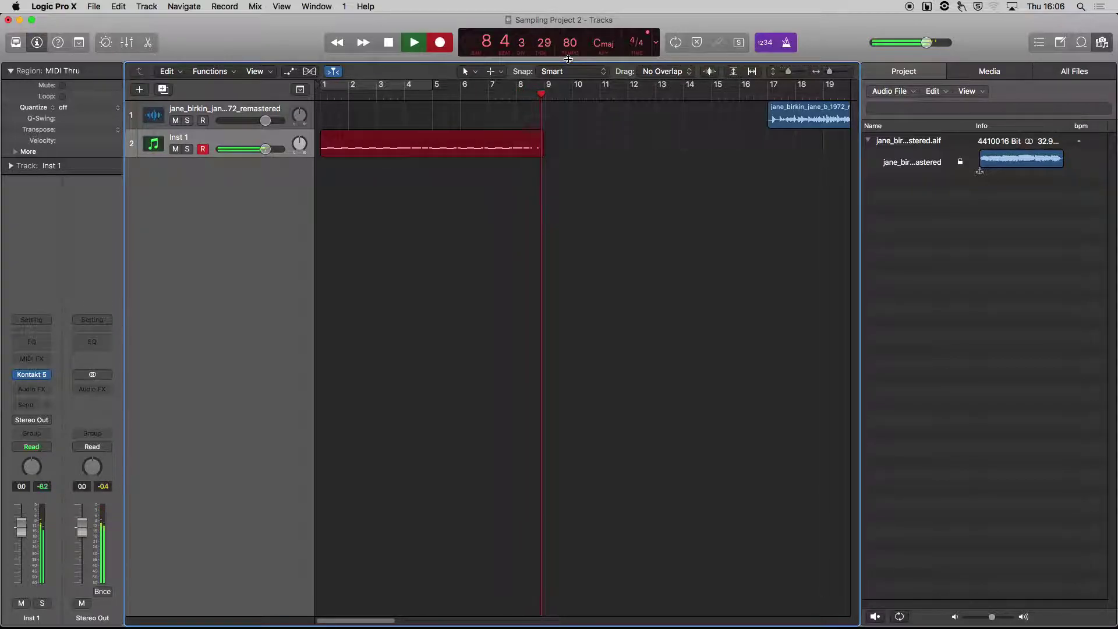
key(space)
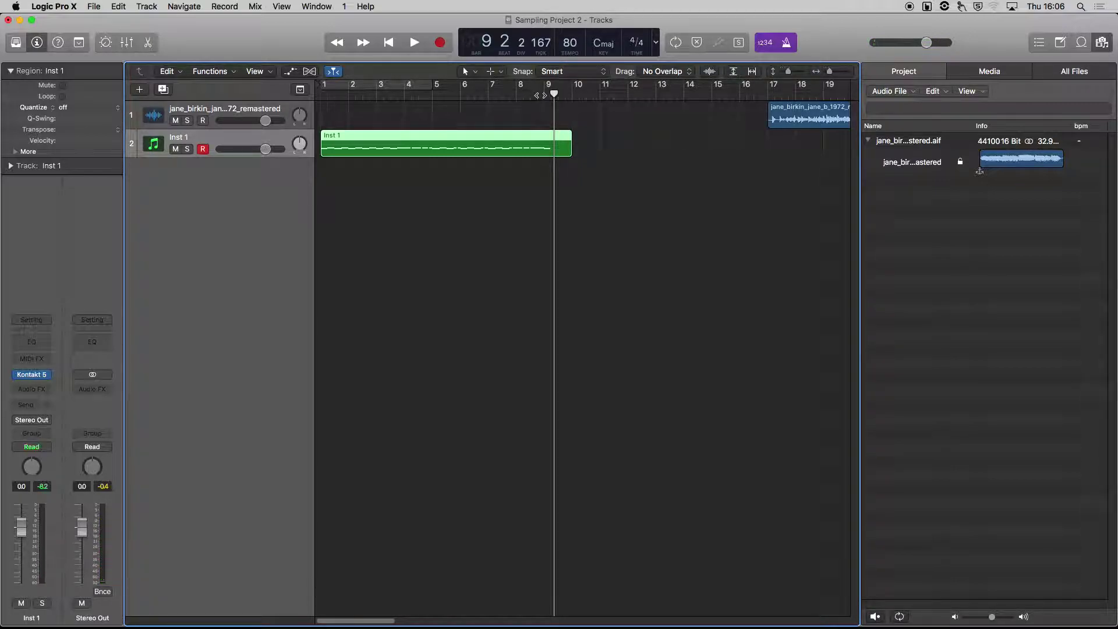
- Cycle bars 1–9 and quantize the Inst 1 region to 1/8 Note
click(396, 86)
drag(427, 86, 544, 88)
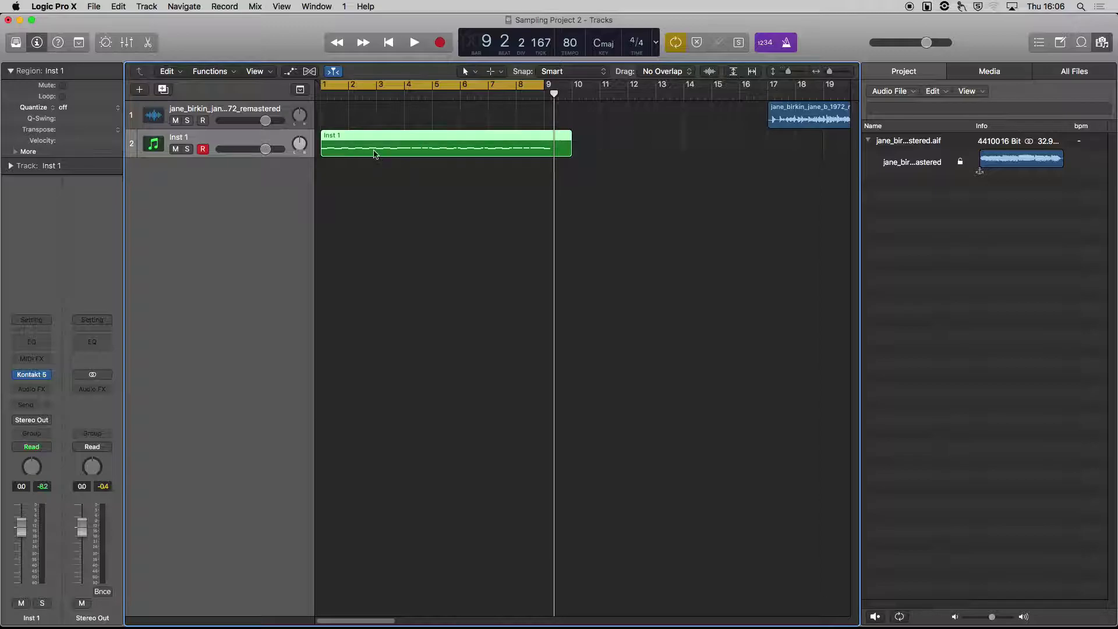
click(37, 108)
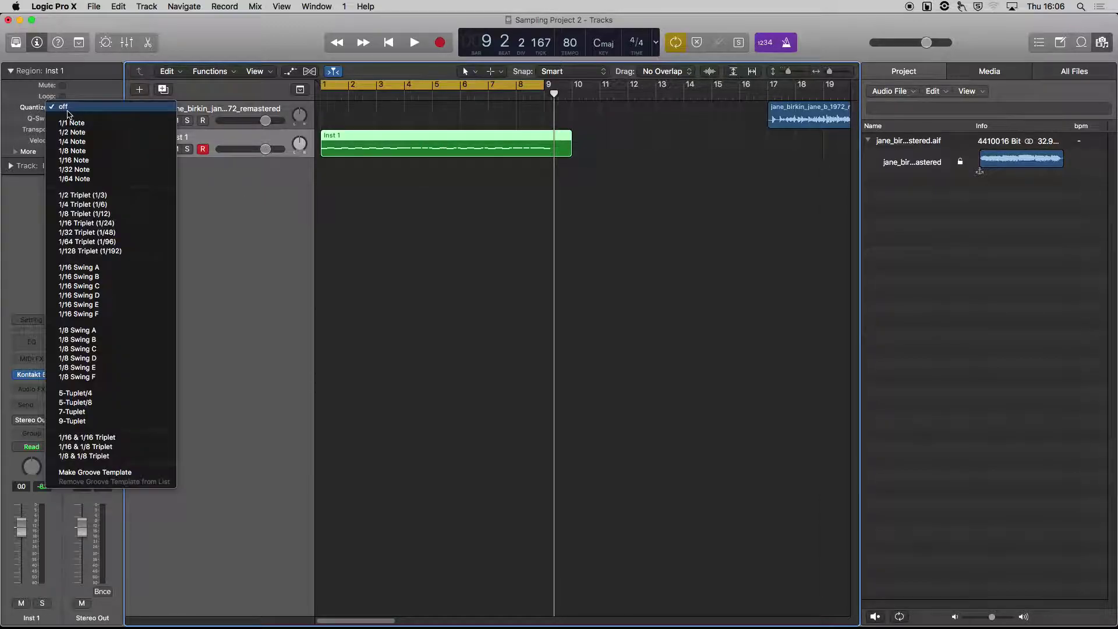
click(78, 151)
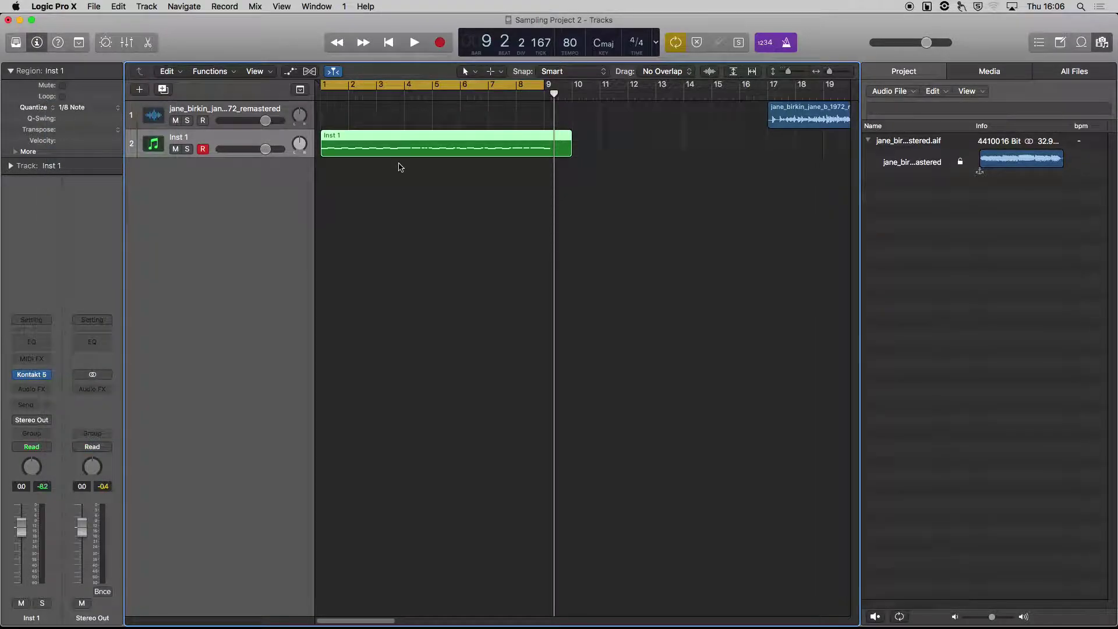
- Play back the quantized loop and add an empty Inst 2 track
key(space)
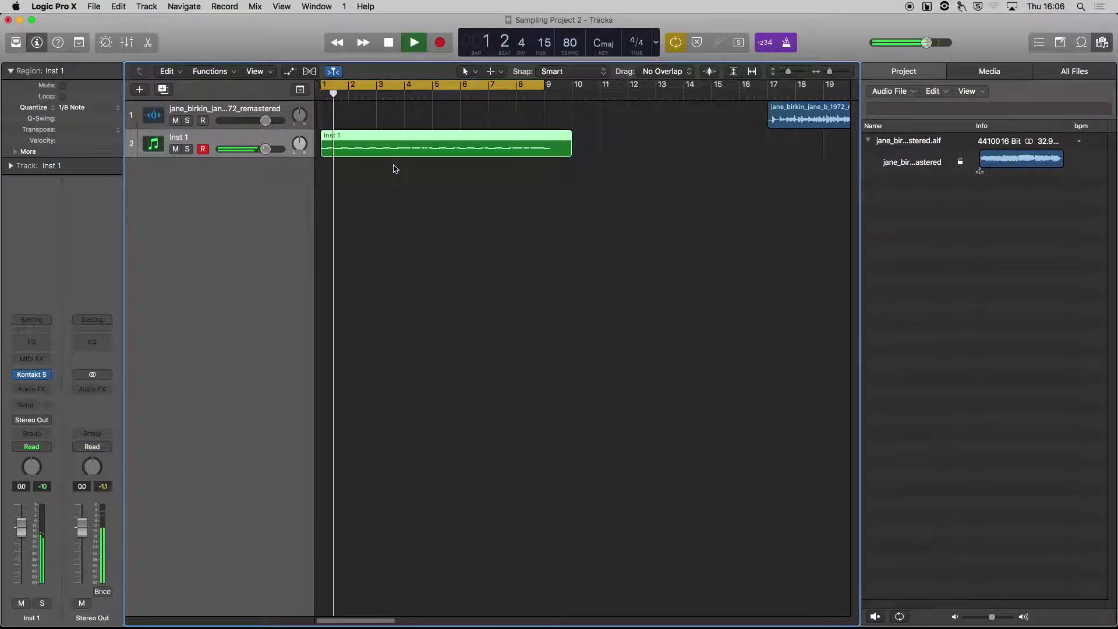
key(space)
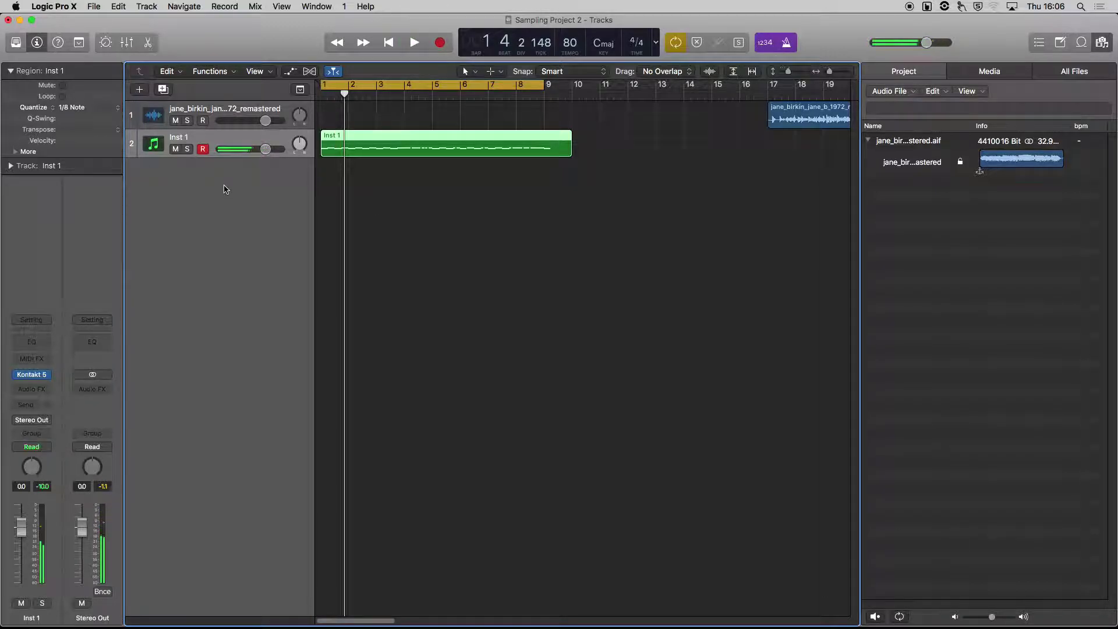
double_click(224, 185)
- Load Drum Machine Designer on the new track and switch its kit to Boom Bap
click(215, 170)
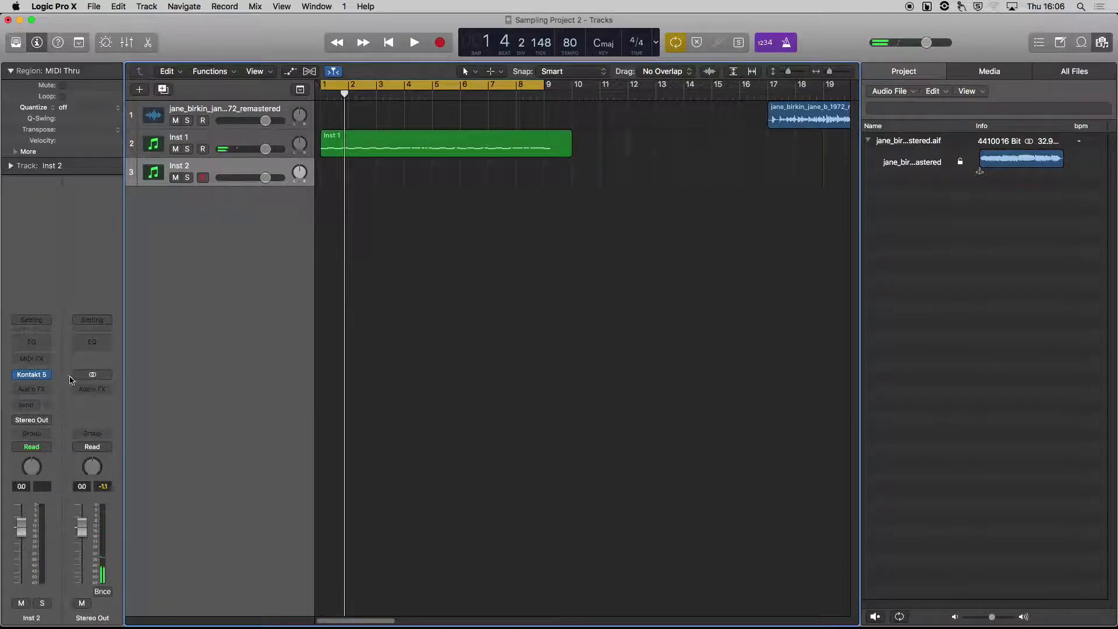
click(48, 377)
mouse_move(66, 421)
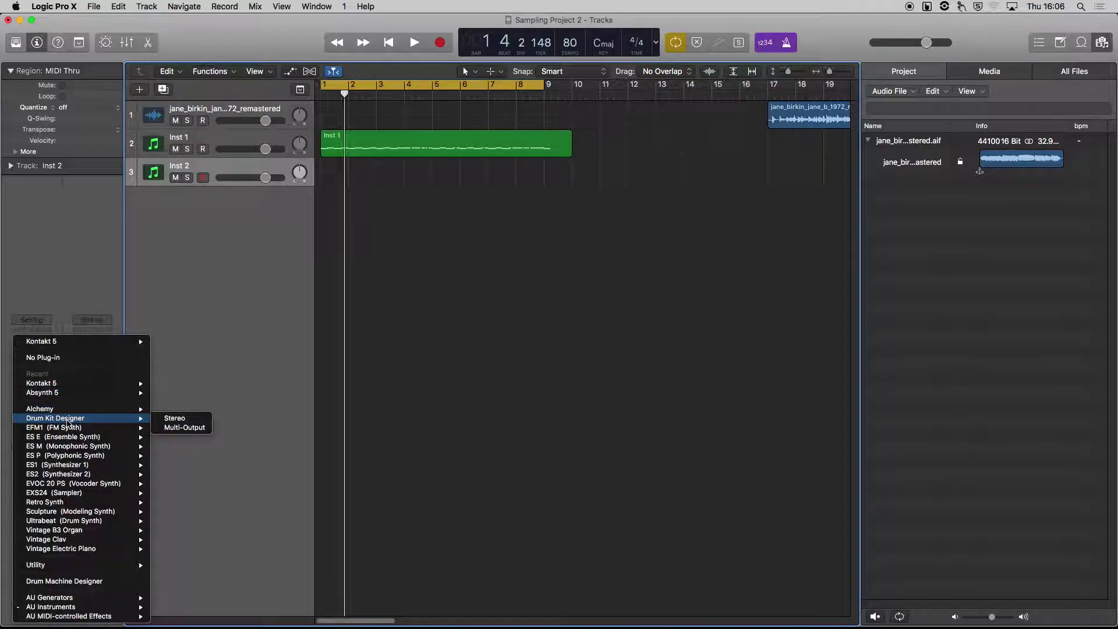
key(Escape)
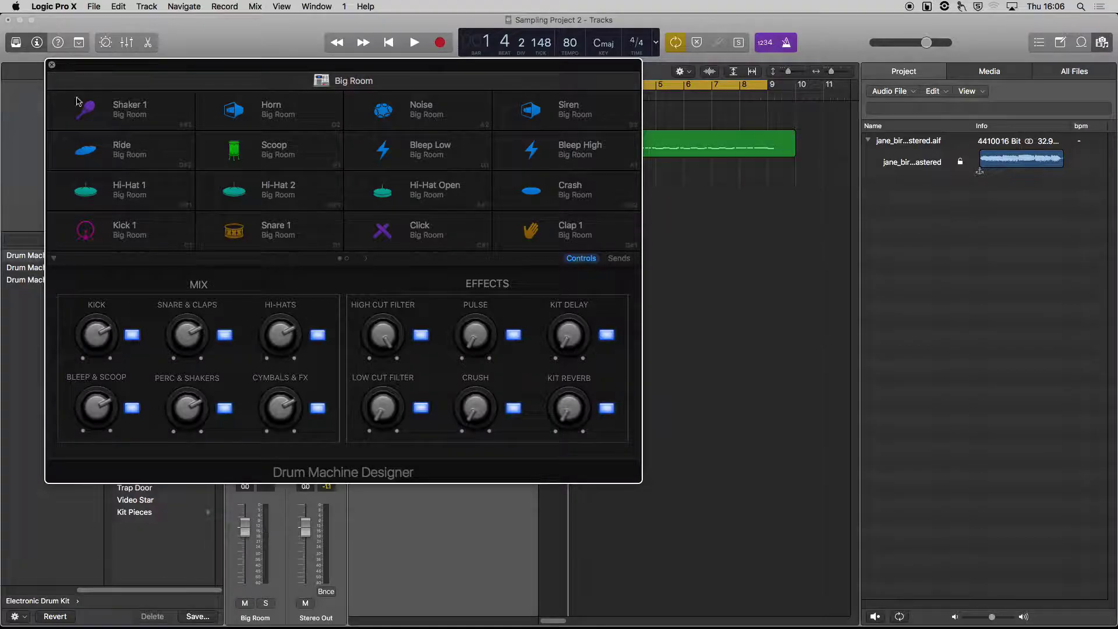
click(52, 64)
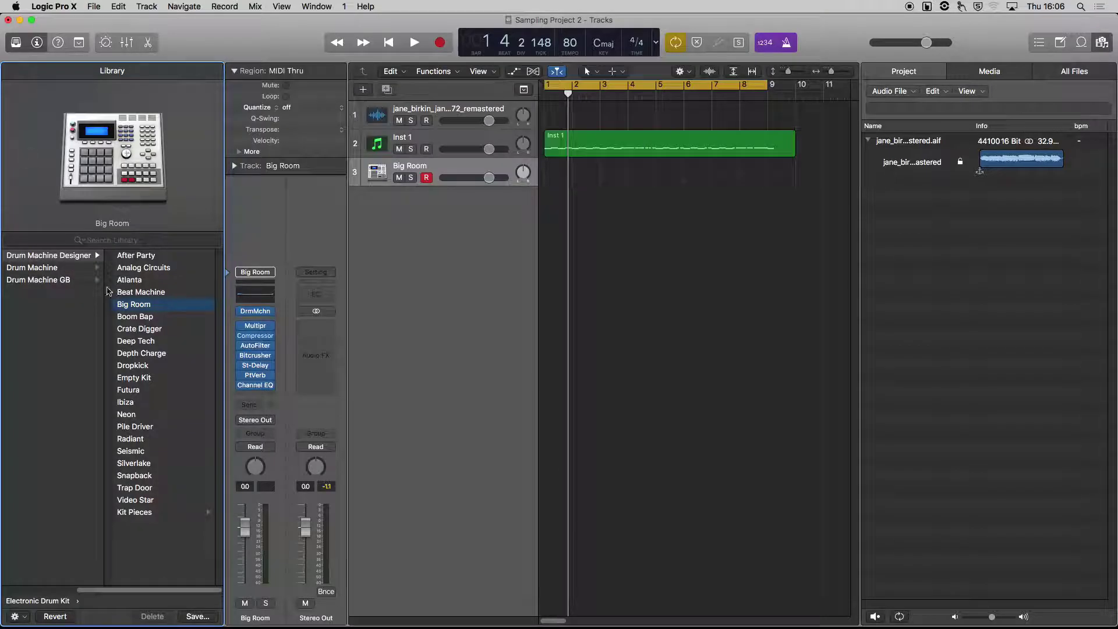
click(130, 318)
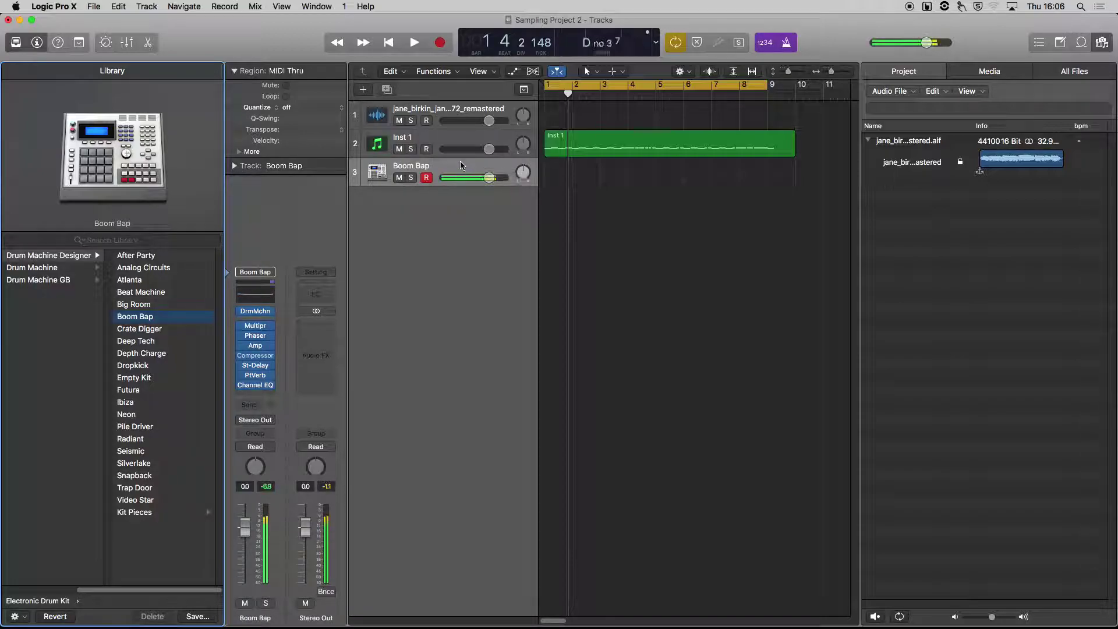
- Record Boom Bap drums on the third track across the bar 1–9 cycle
key(space)
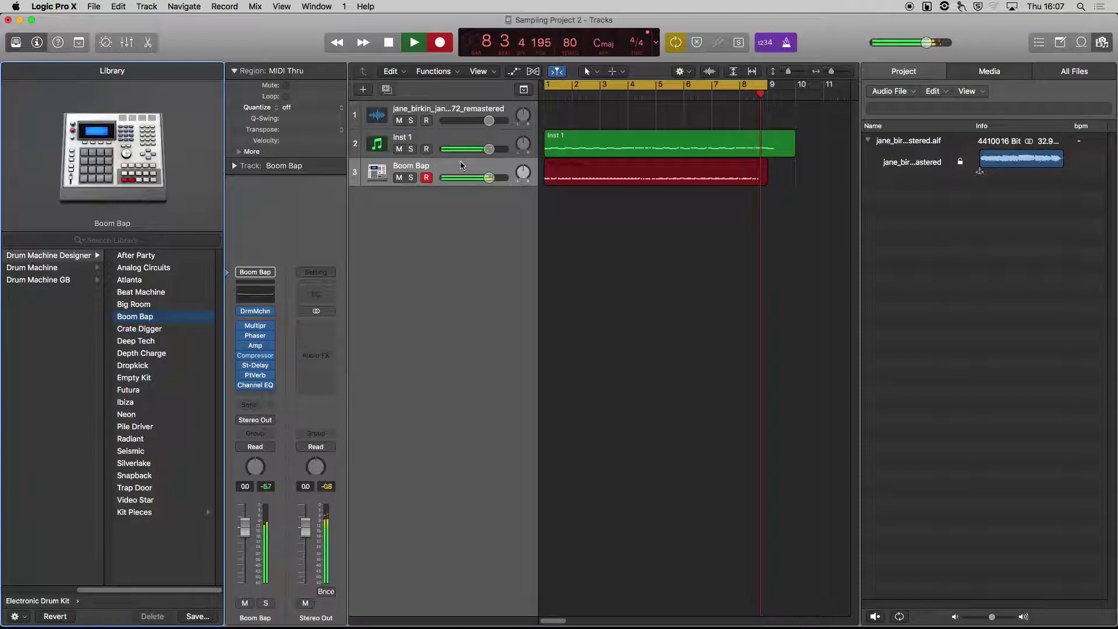
key(space)
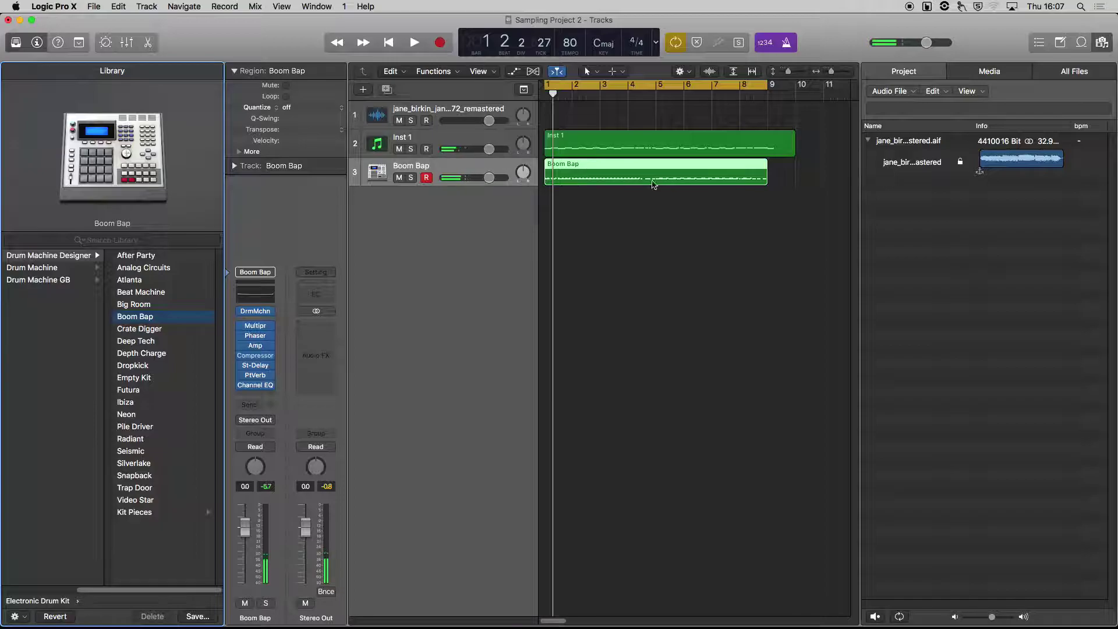
click(473, 167)
click(287, 108)
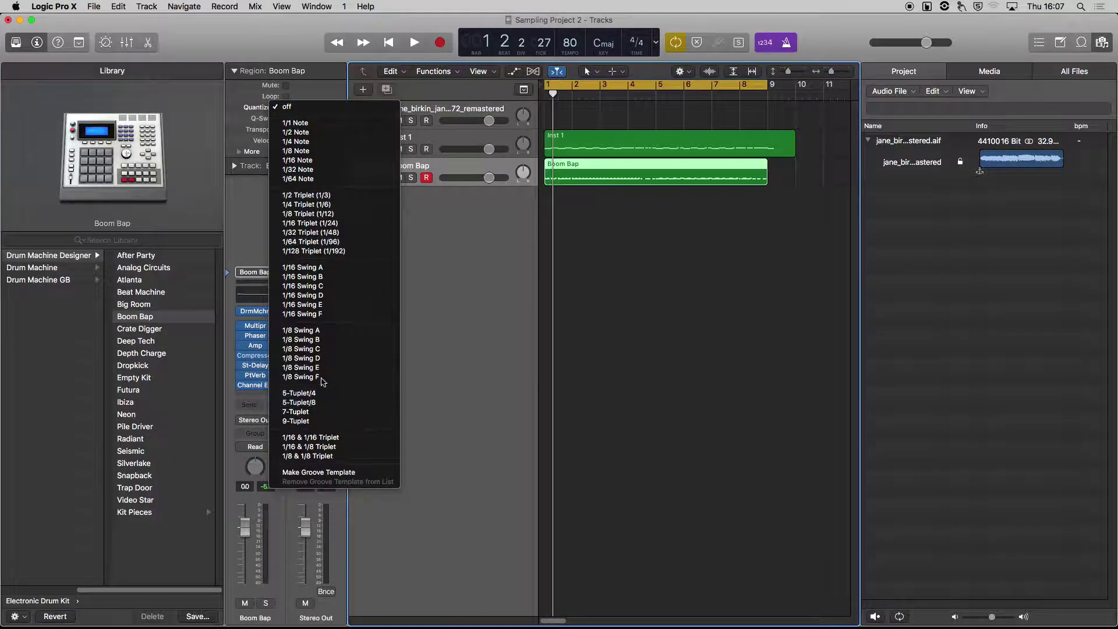
- Quantize the drum region to 1/16 Swing E, check playback, and open it in the Piano Roll
click(322, 304)
key(space)
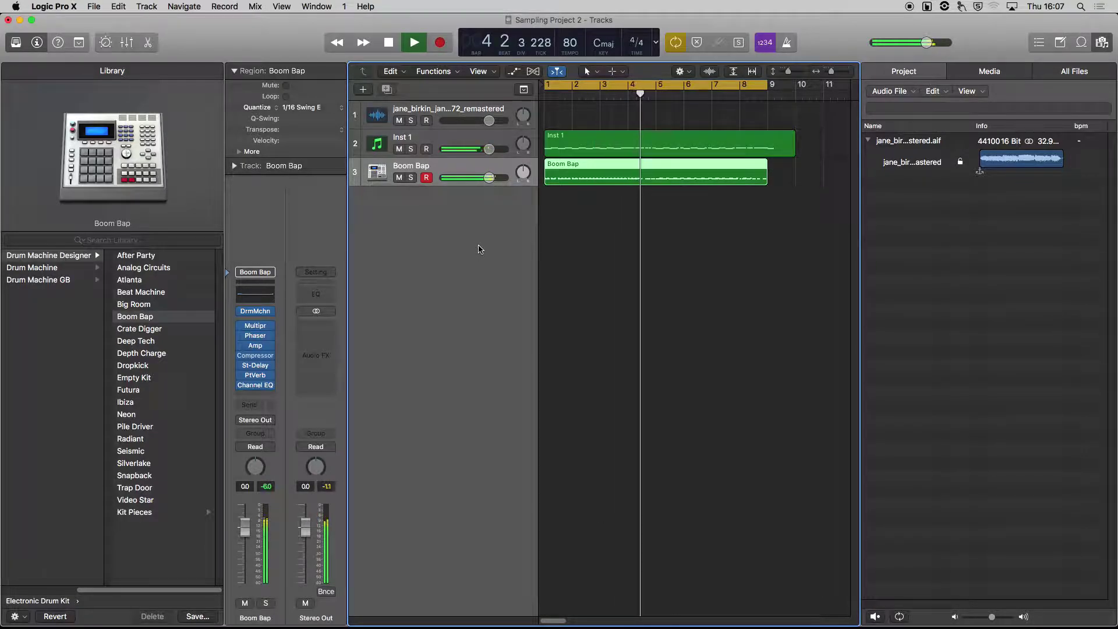
key(space)
double_click(645, 176)
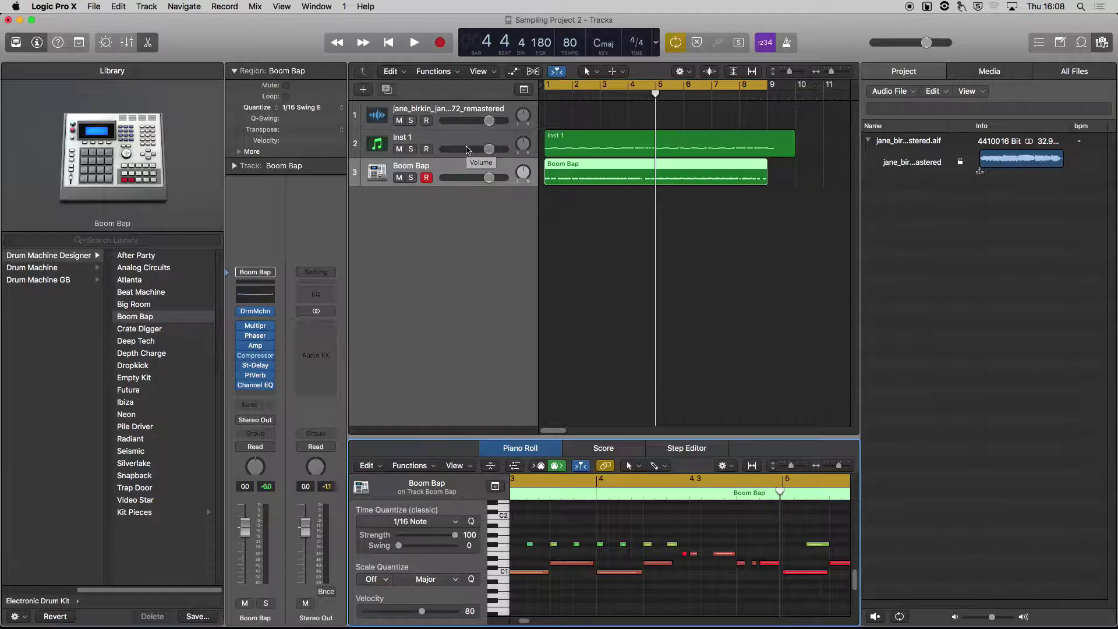
- Select the Inst 1 track and reopen its Kontakt 5 plugin showing the jane_birkin waveform
click(469, 149)
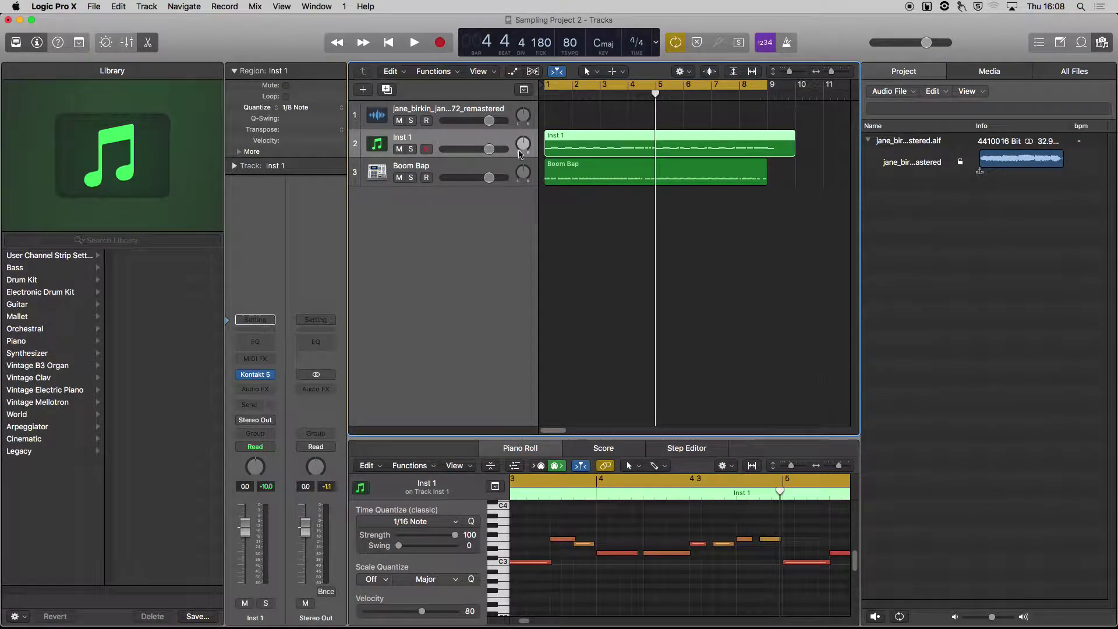
mouse_move(256, 377)
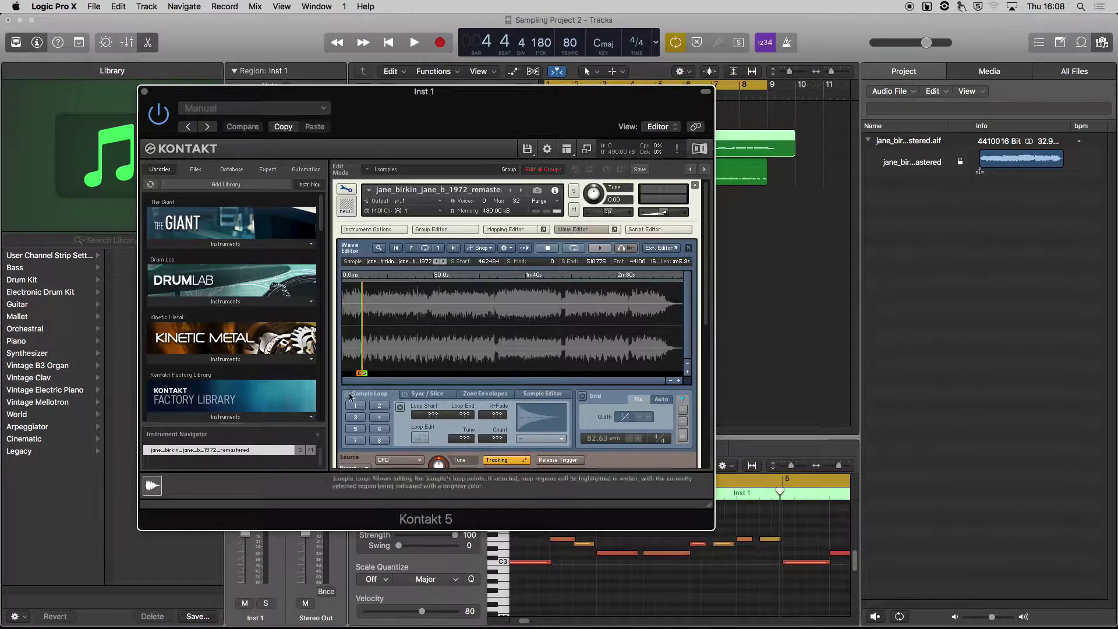
- Zoom into the sample start, switch to the Mapping Editor, and inspect the C3, D3 and E3 zones
click(680, 384)
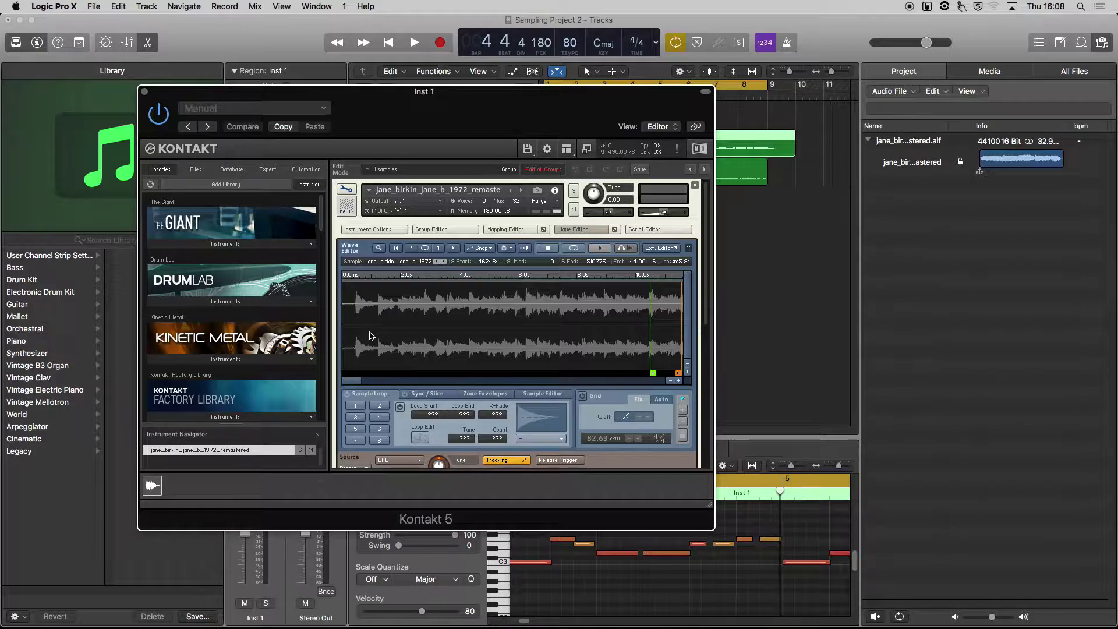
click(503, 230)
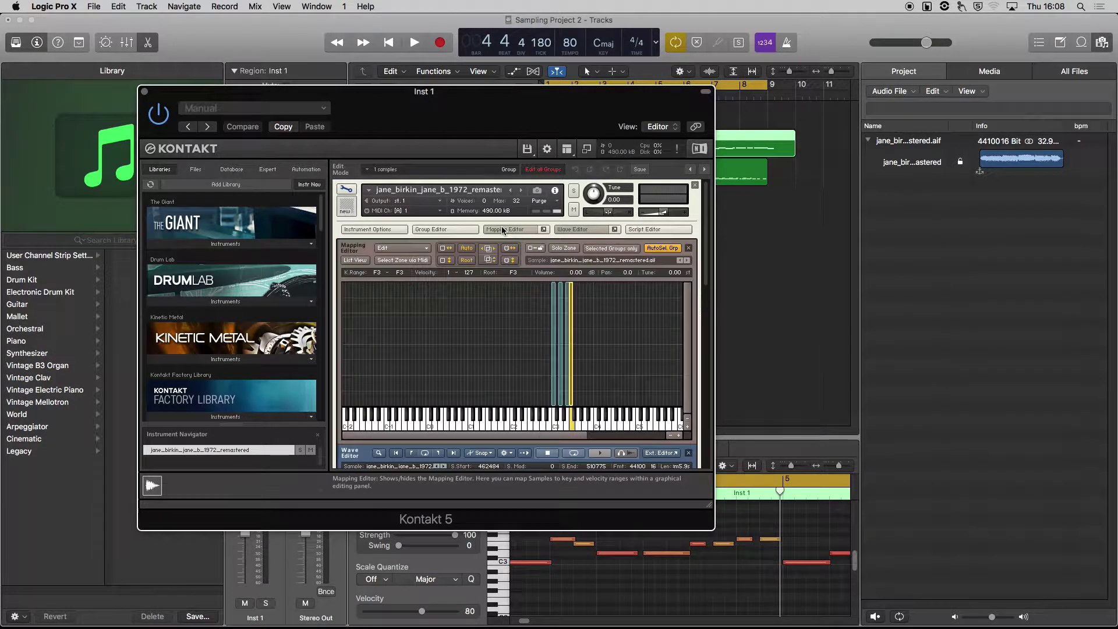
click(554, 350)
click(561, 347)
click(569, 350)
- Re-inspect the D3 and neighbouring C3 slice zones, then clear the zone selection
click(583, 355)
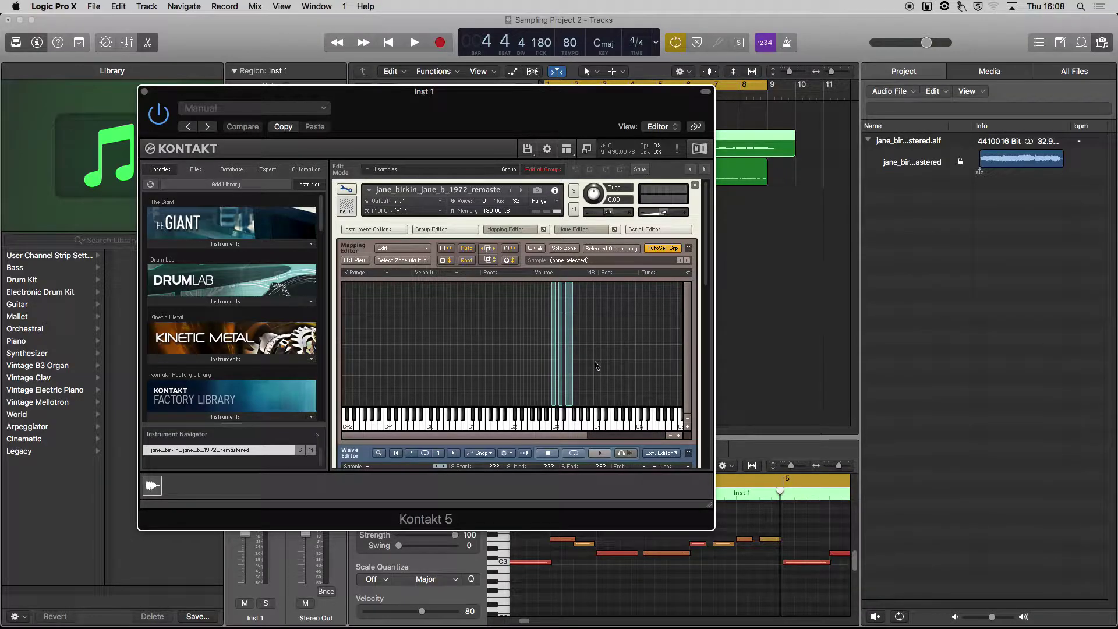
click(561, 350)
click(554, 359)
click(611, 373)
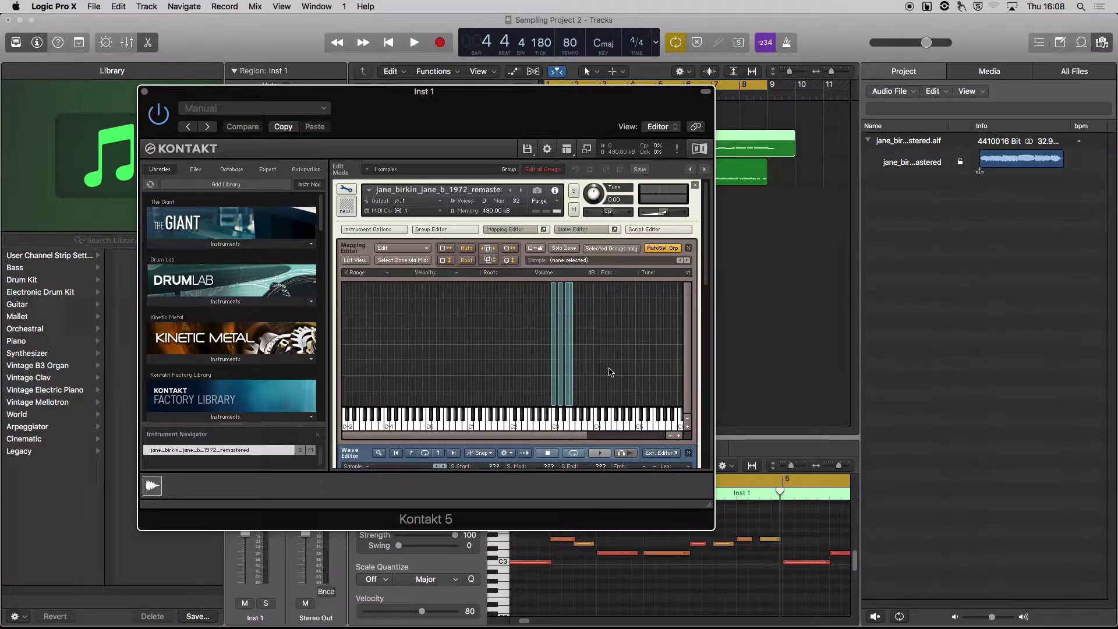